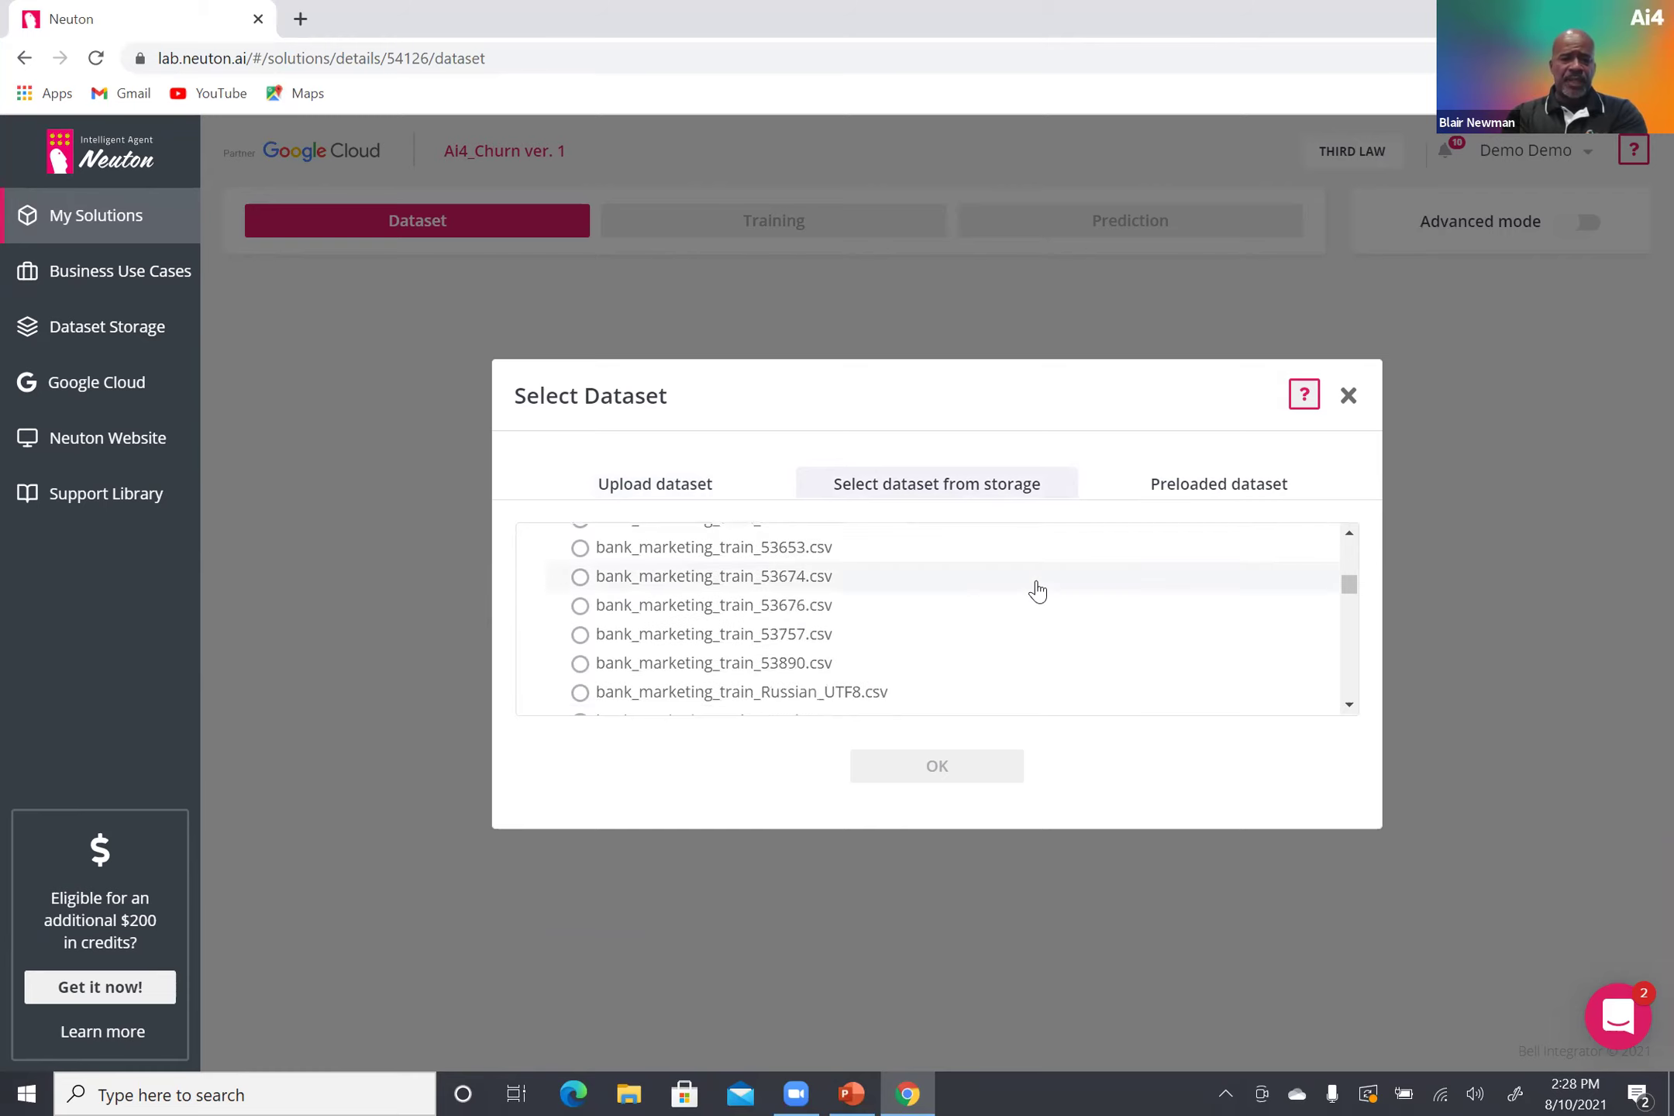
Choose Customer_churn_training.csv from the dataset storage as the training dataset.
scroll(1038, 593, down, 8)
scroll(1041, 597, down, 8)
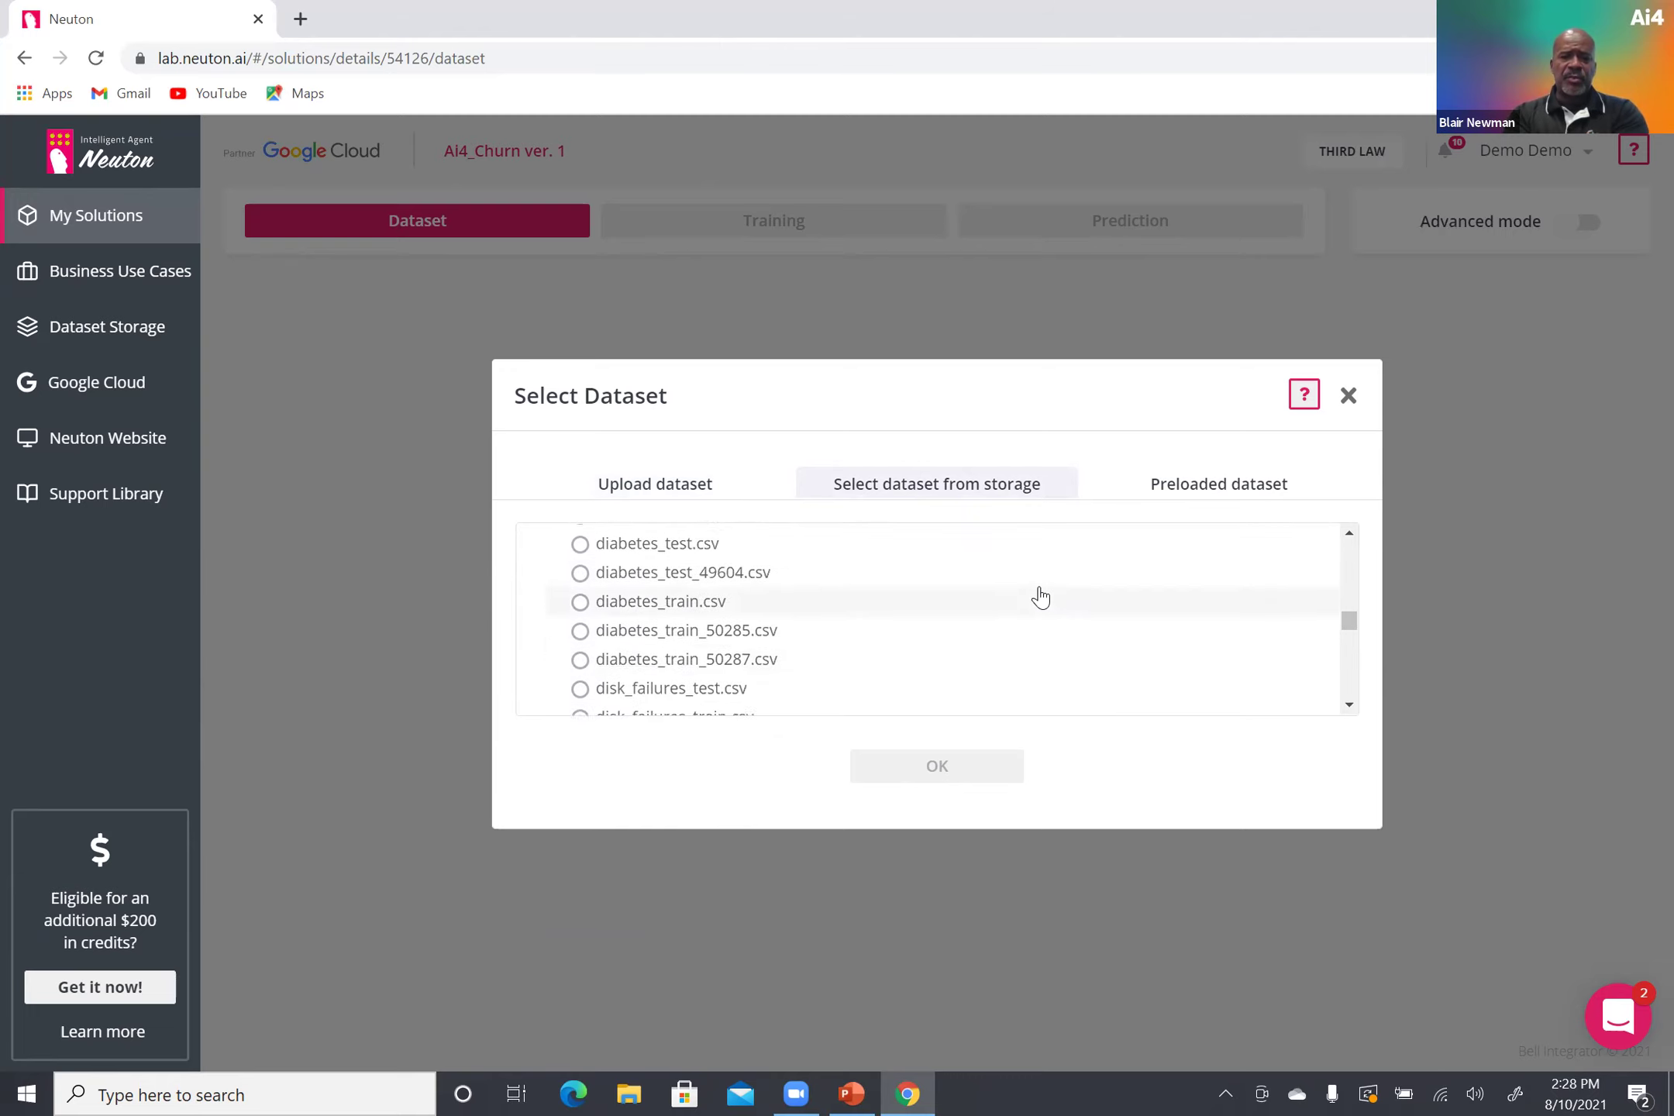
scroll(1039, 596, up, 2)
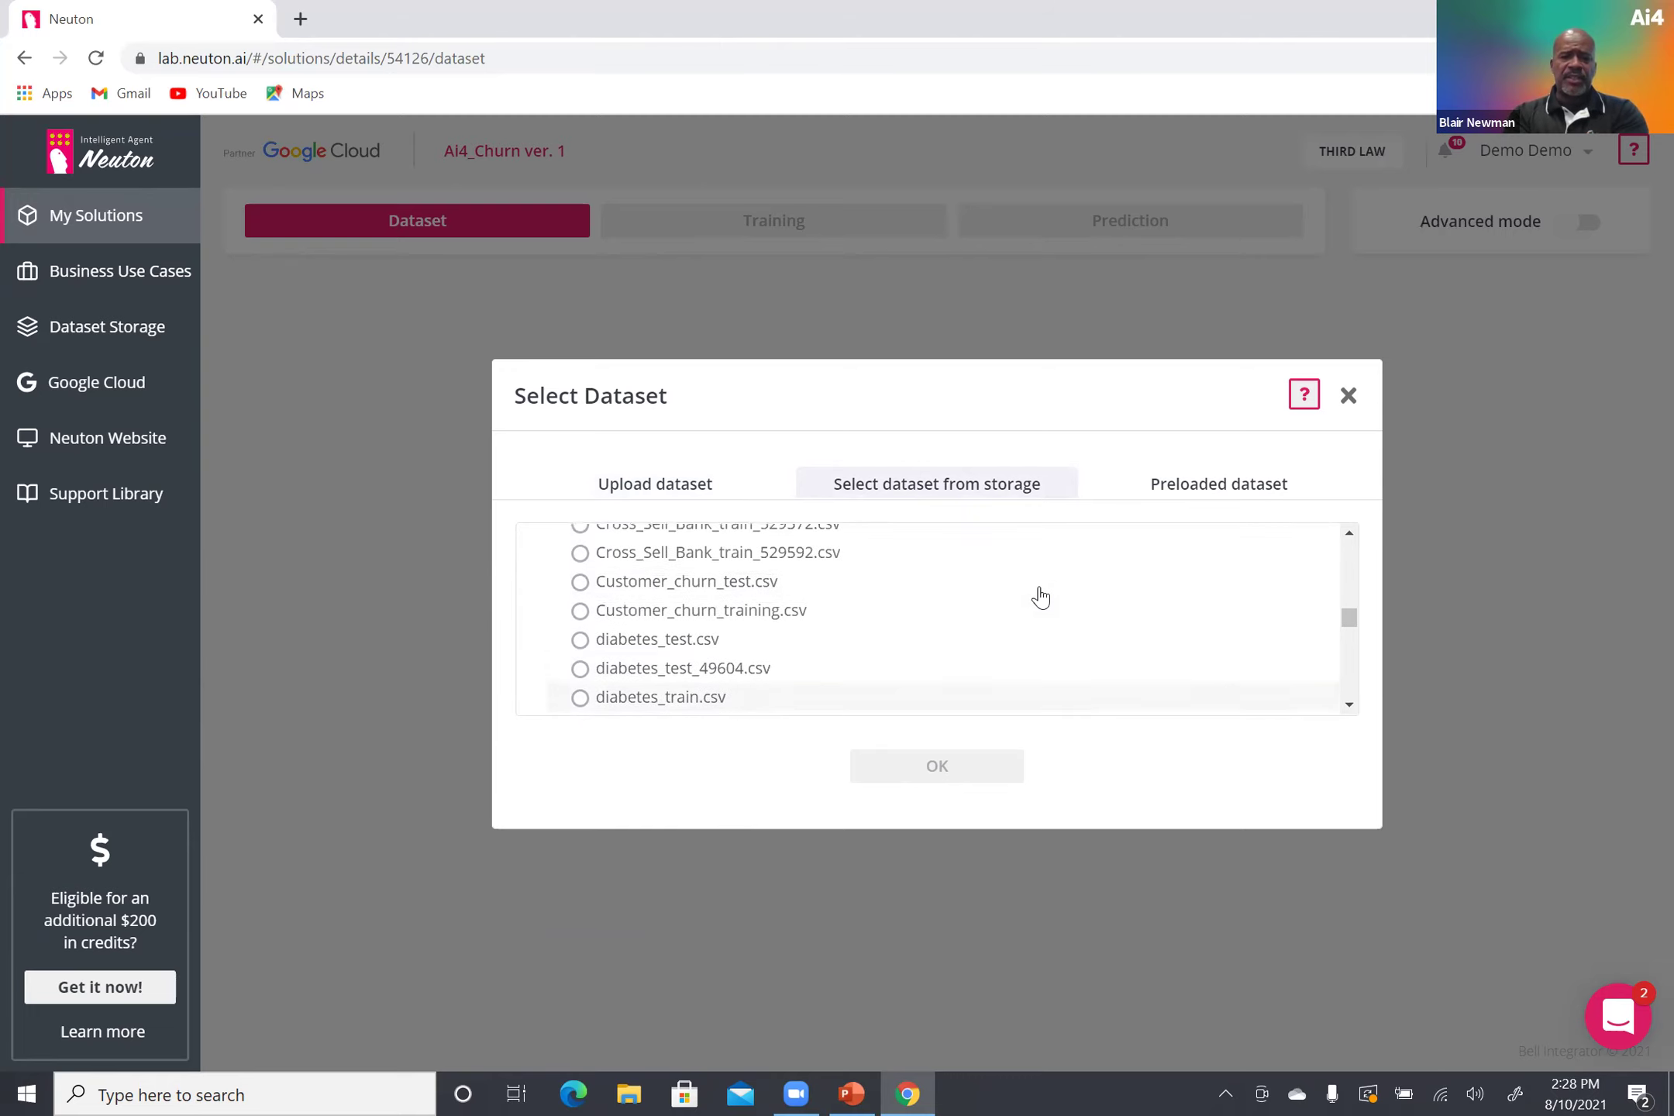
click(780, 617)
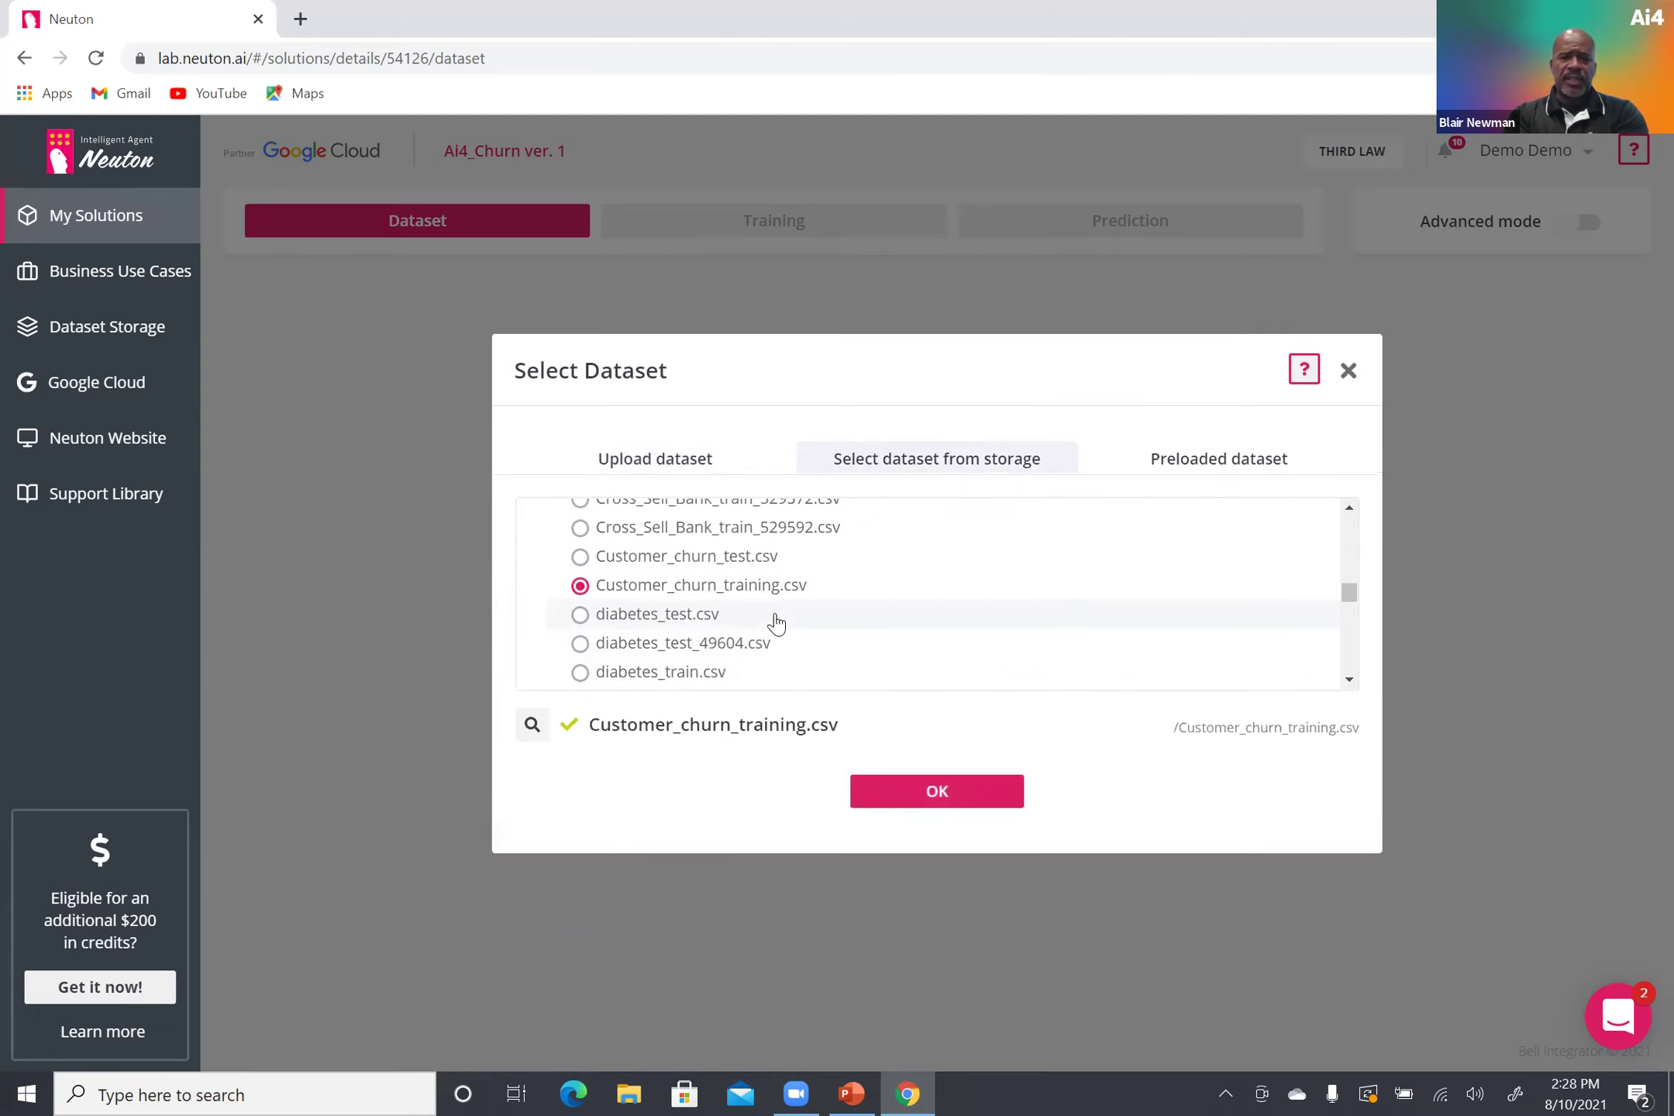
click(906, 788)
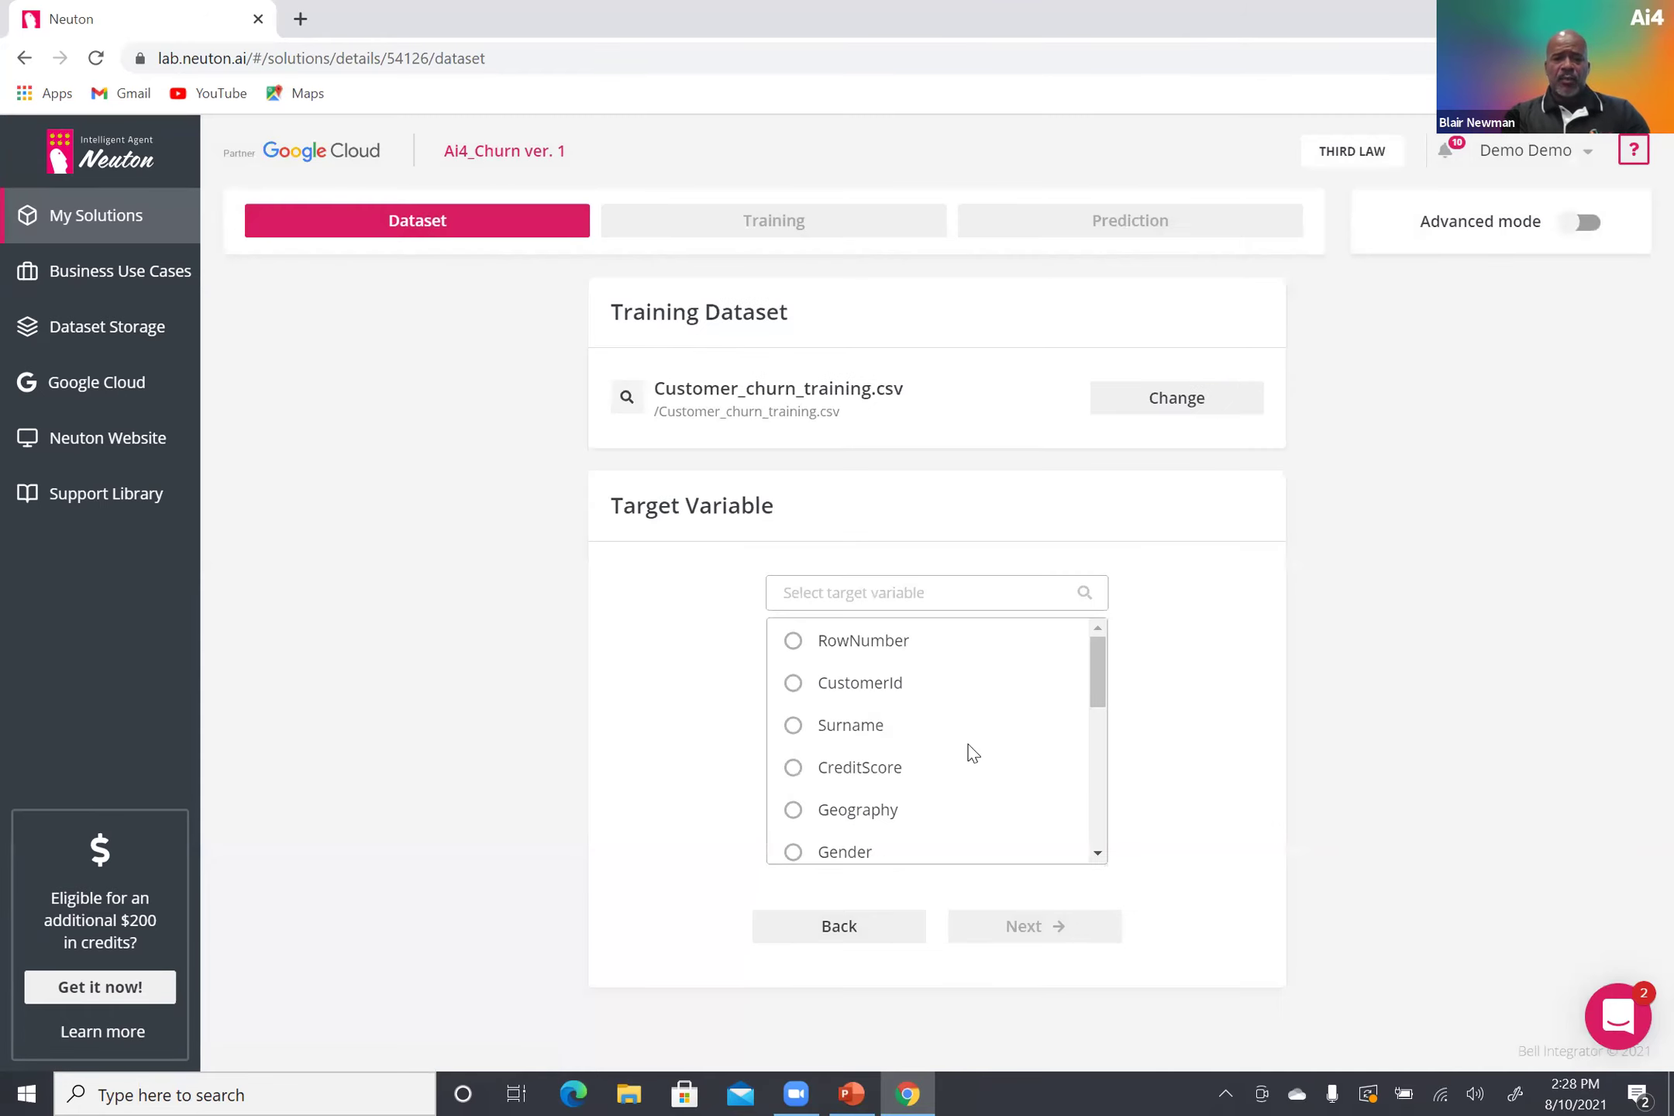
Set Churned as the target variable and start training the binary classification model with the Accuracy metric.
scroll(973, 757, down, 5)
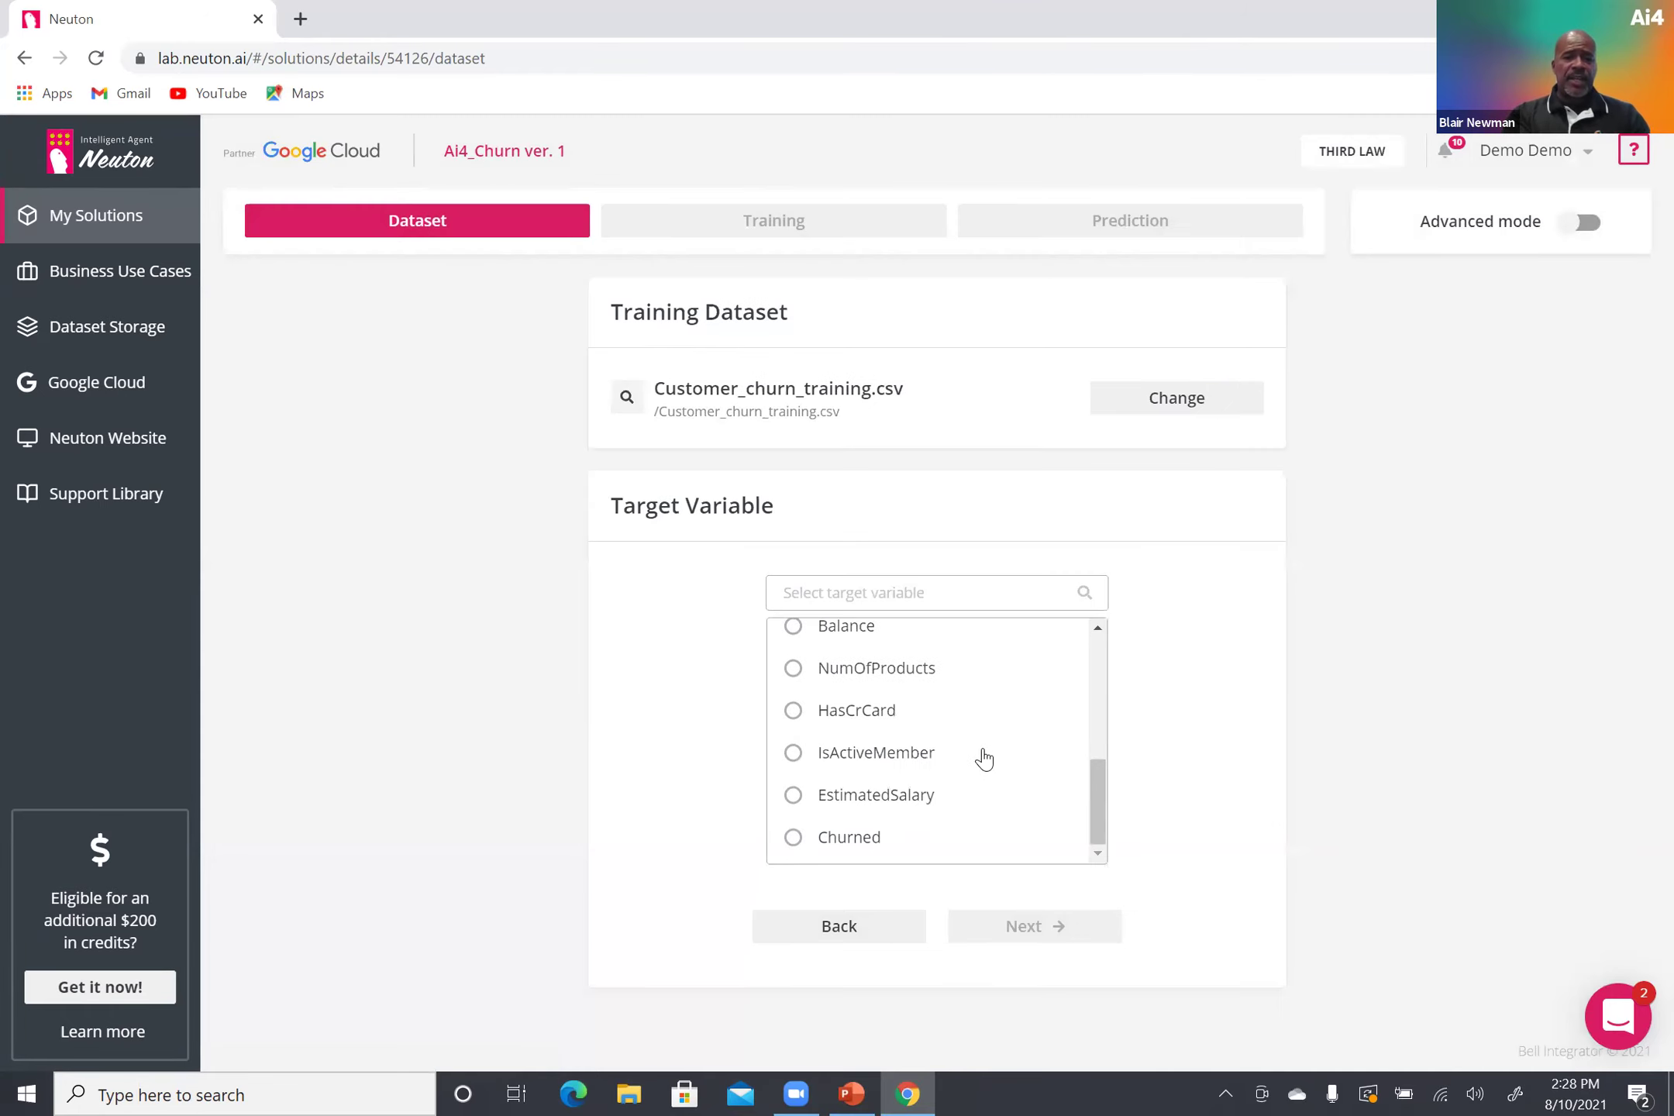
click(794, 838)
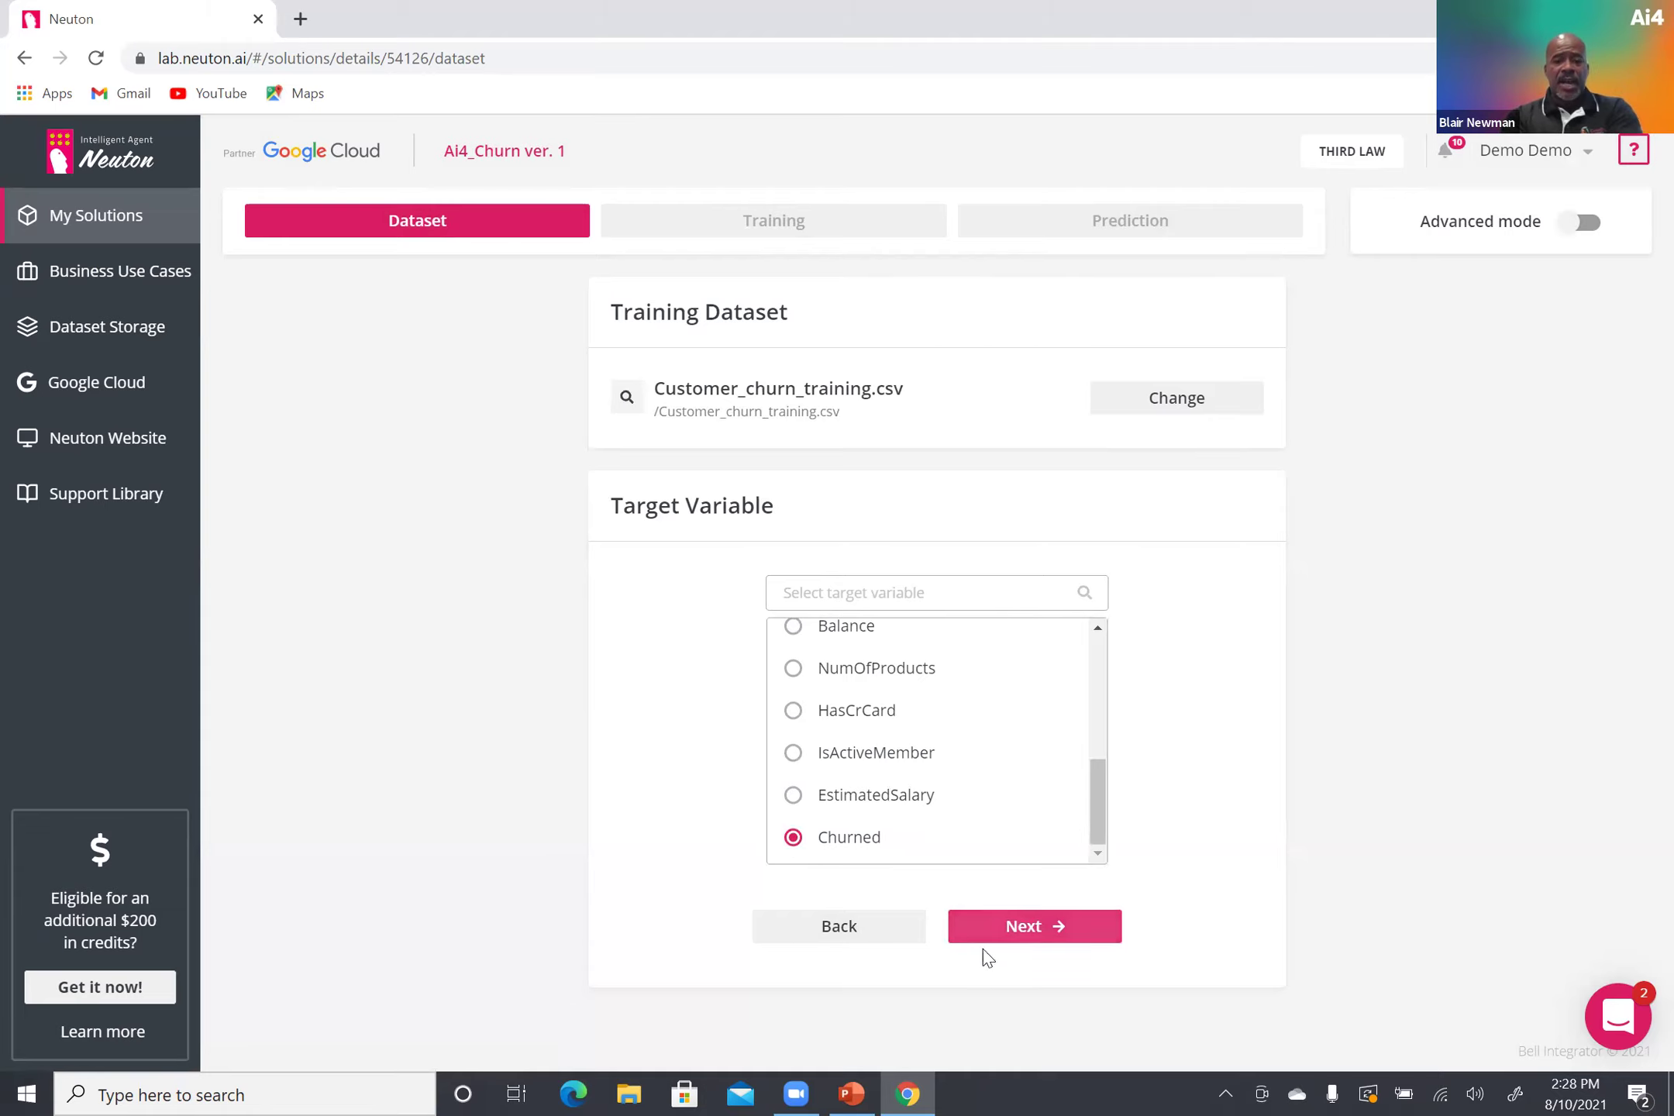
click(1039, 927)
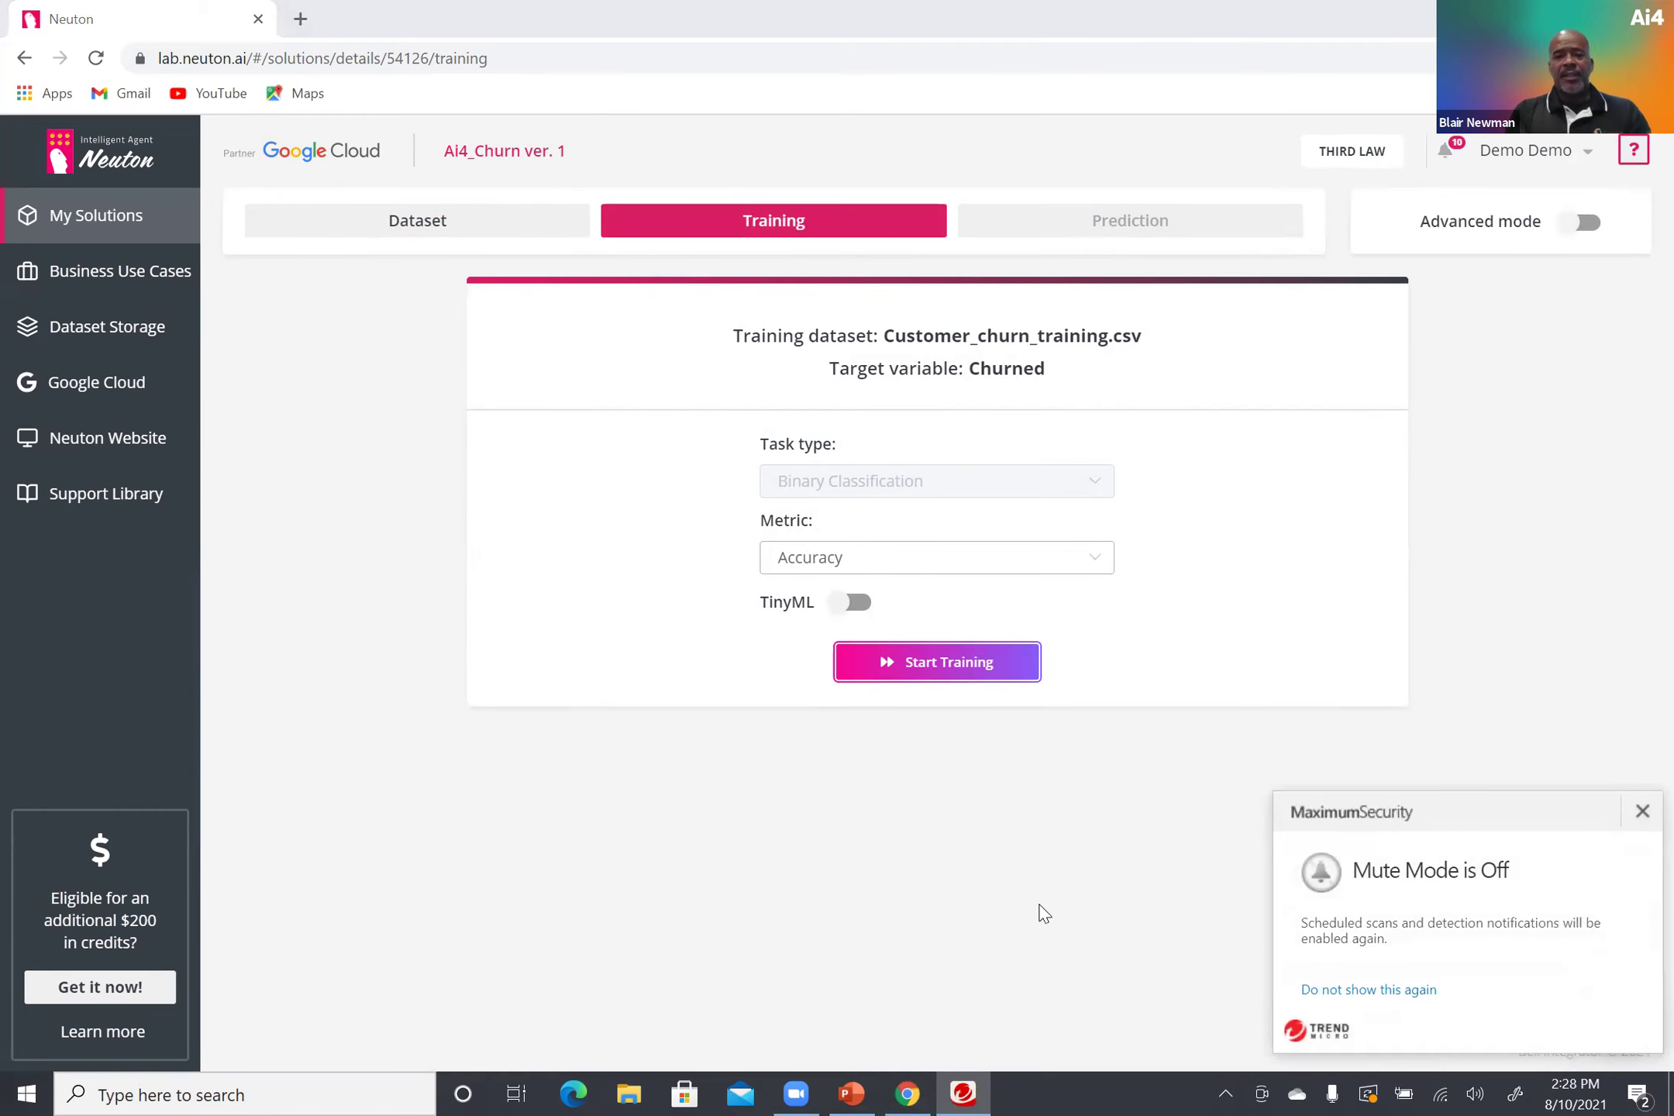
click(954, 661)
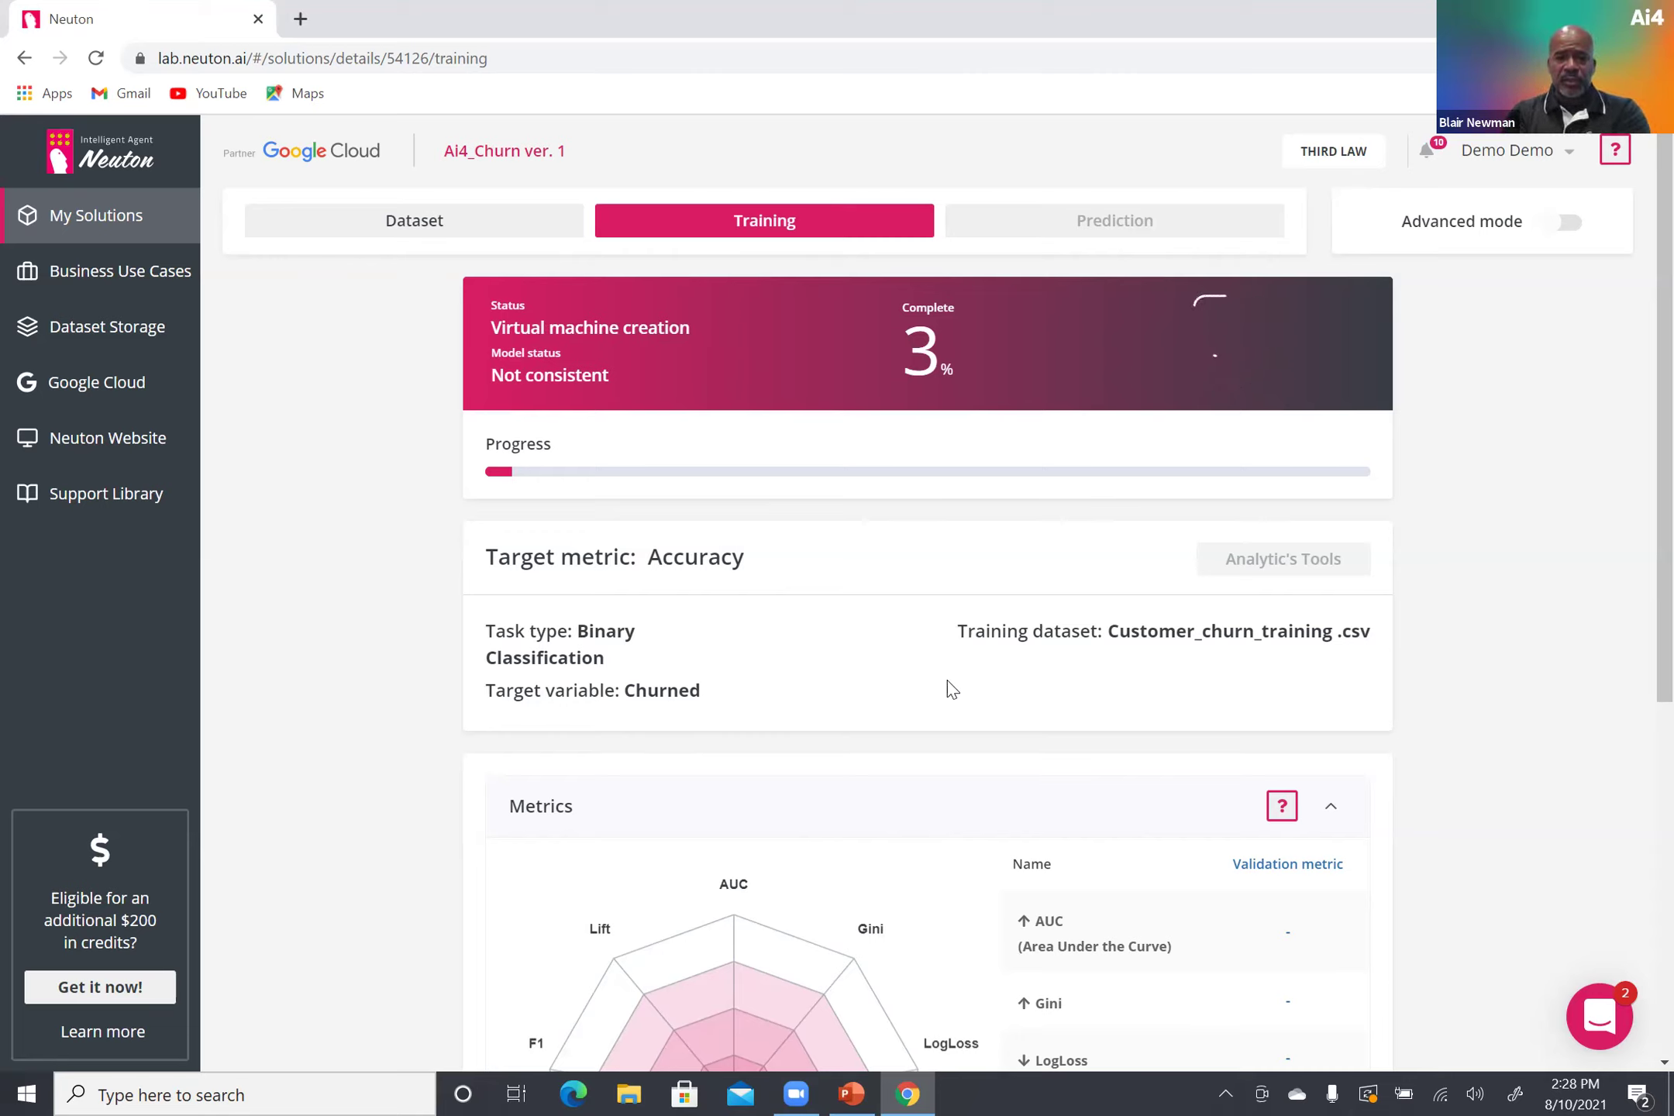
Open the solution details of Customer_Churn_Training ver. 1 from the list of solutions.
click(118, 217)
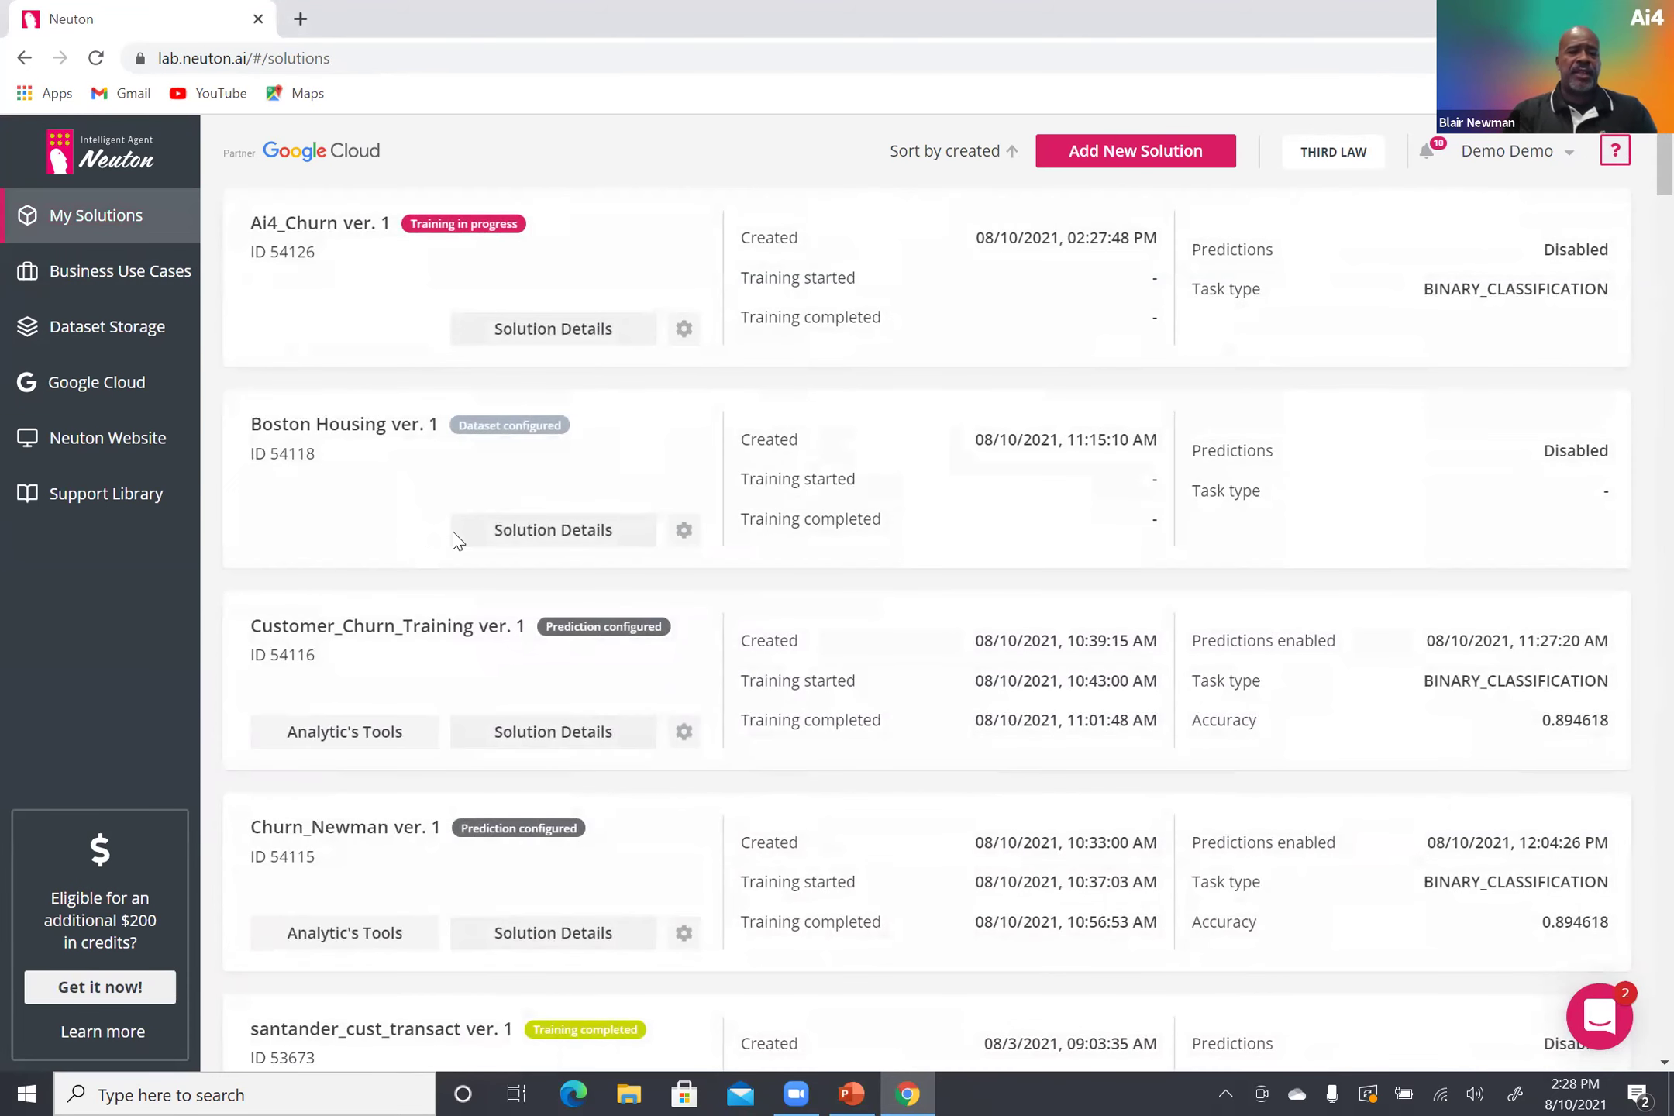
scroll(763, 557, down, 2)
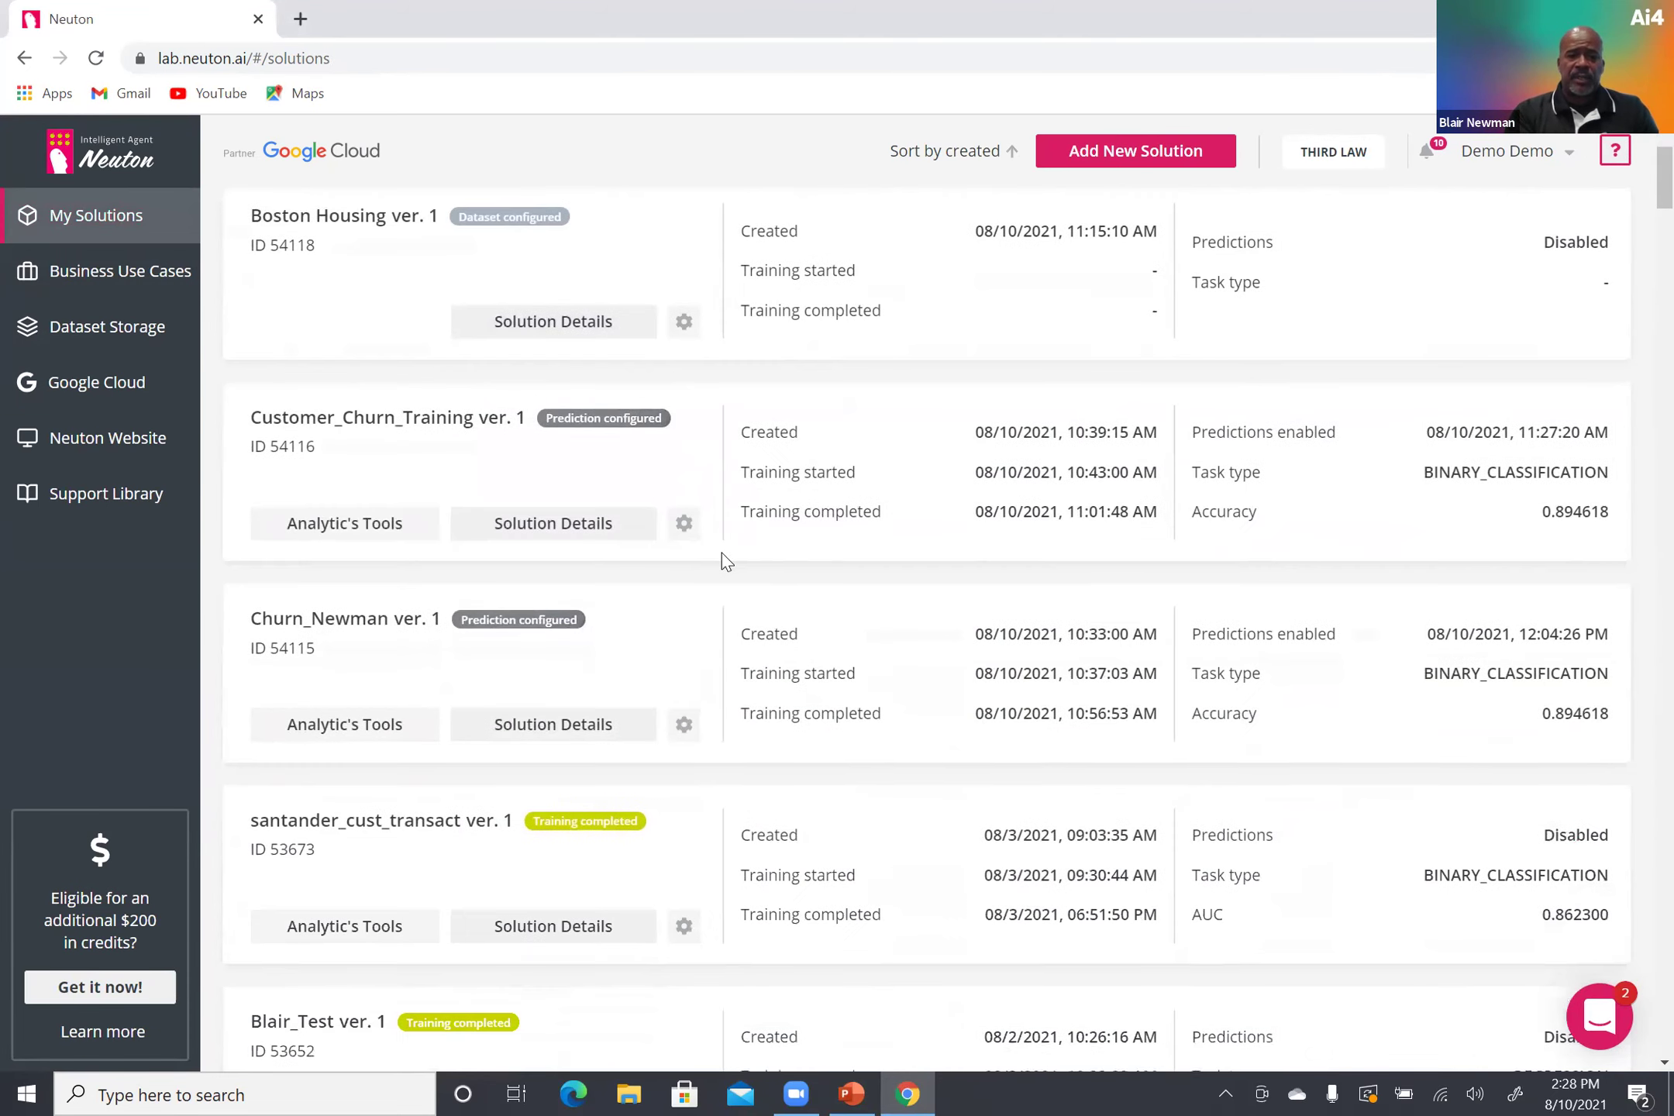
click(569, 530)
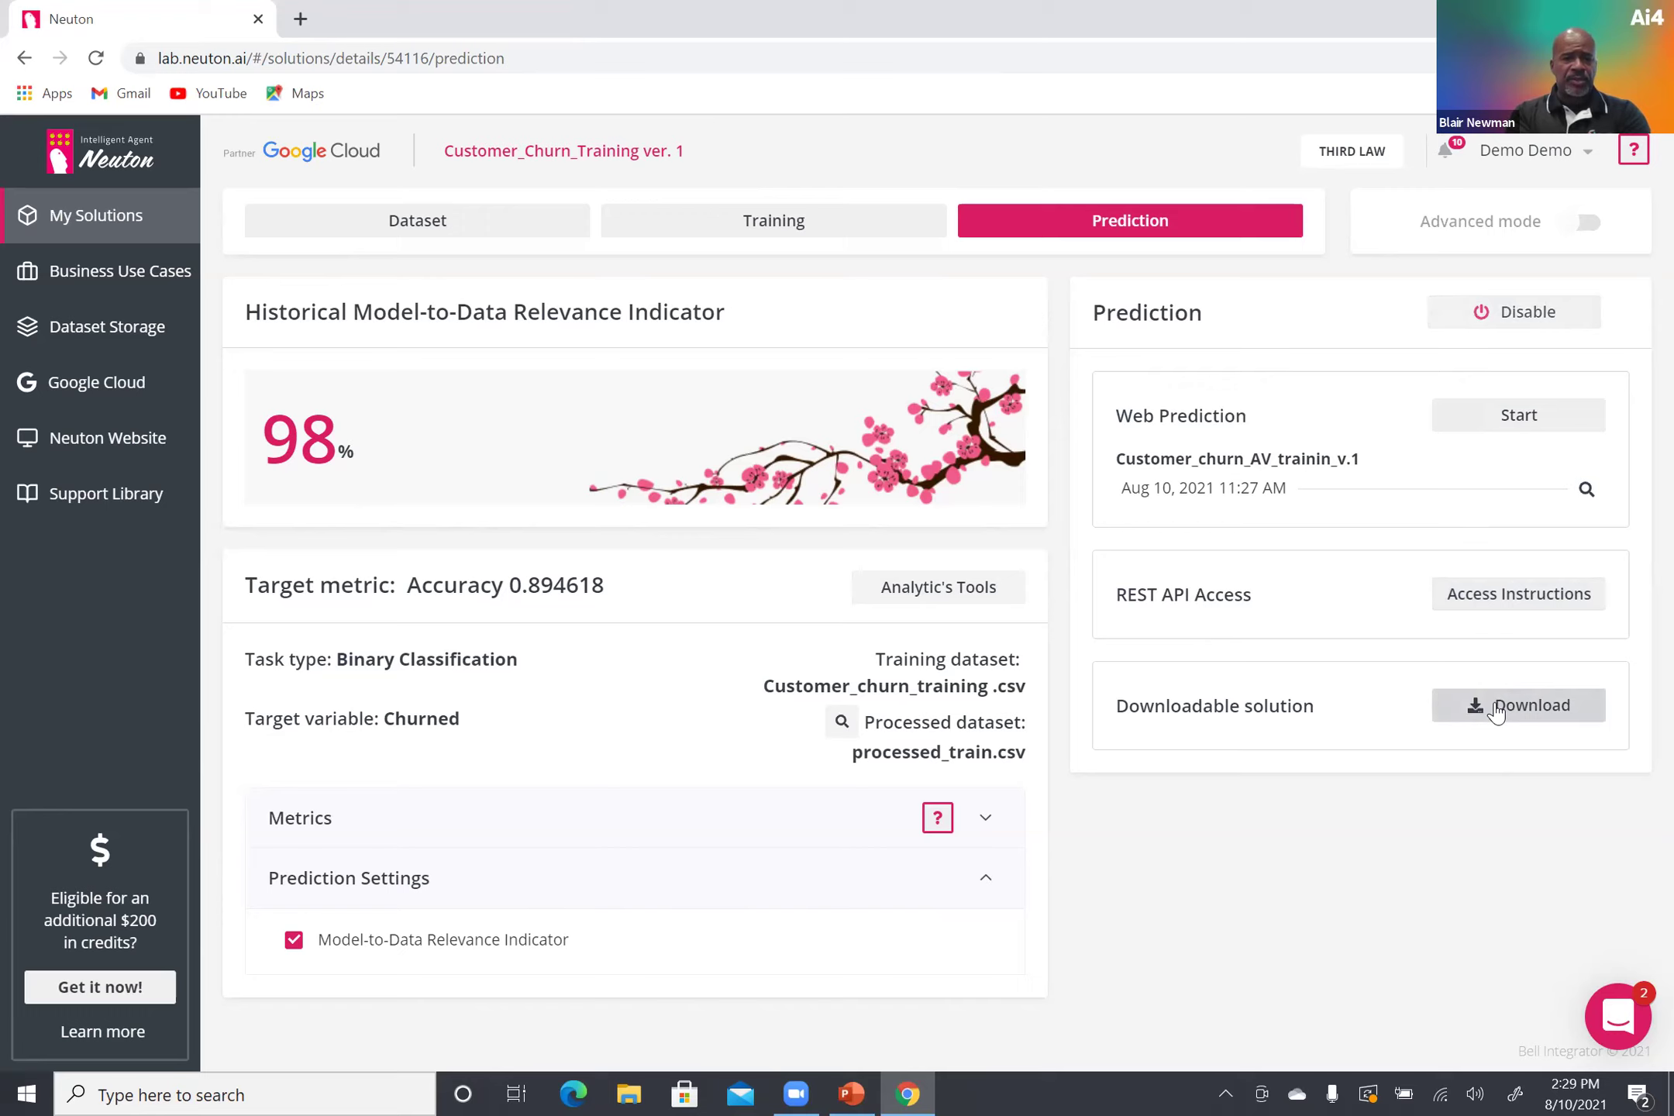
Display the model's Feature Importance Matrix and switch it to the Bottom 10 features.
click(917, 597)
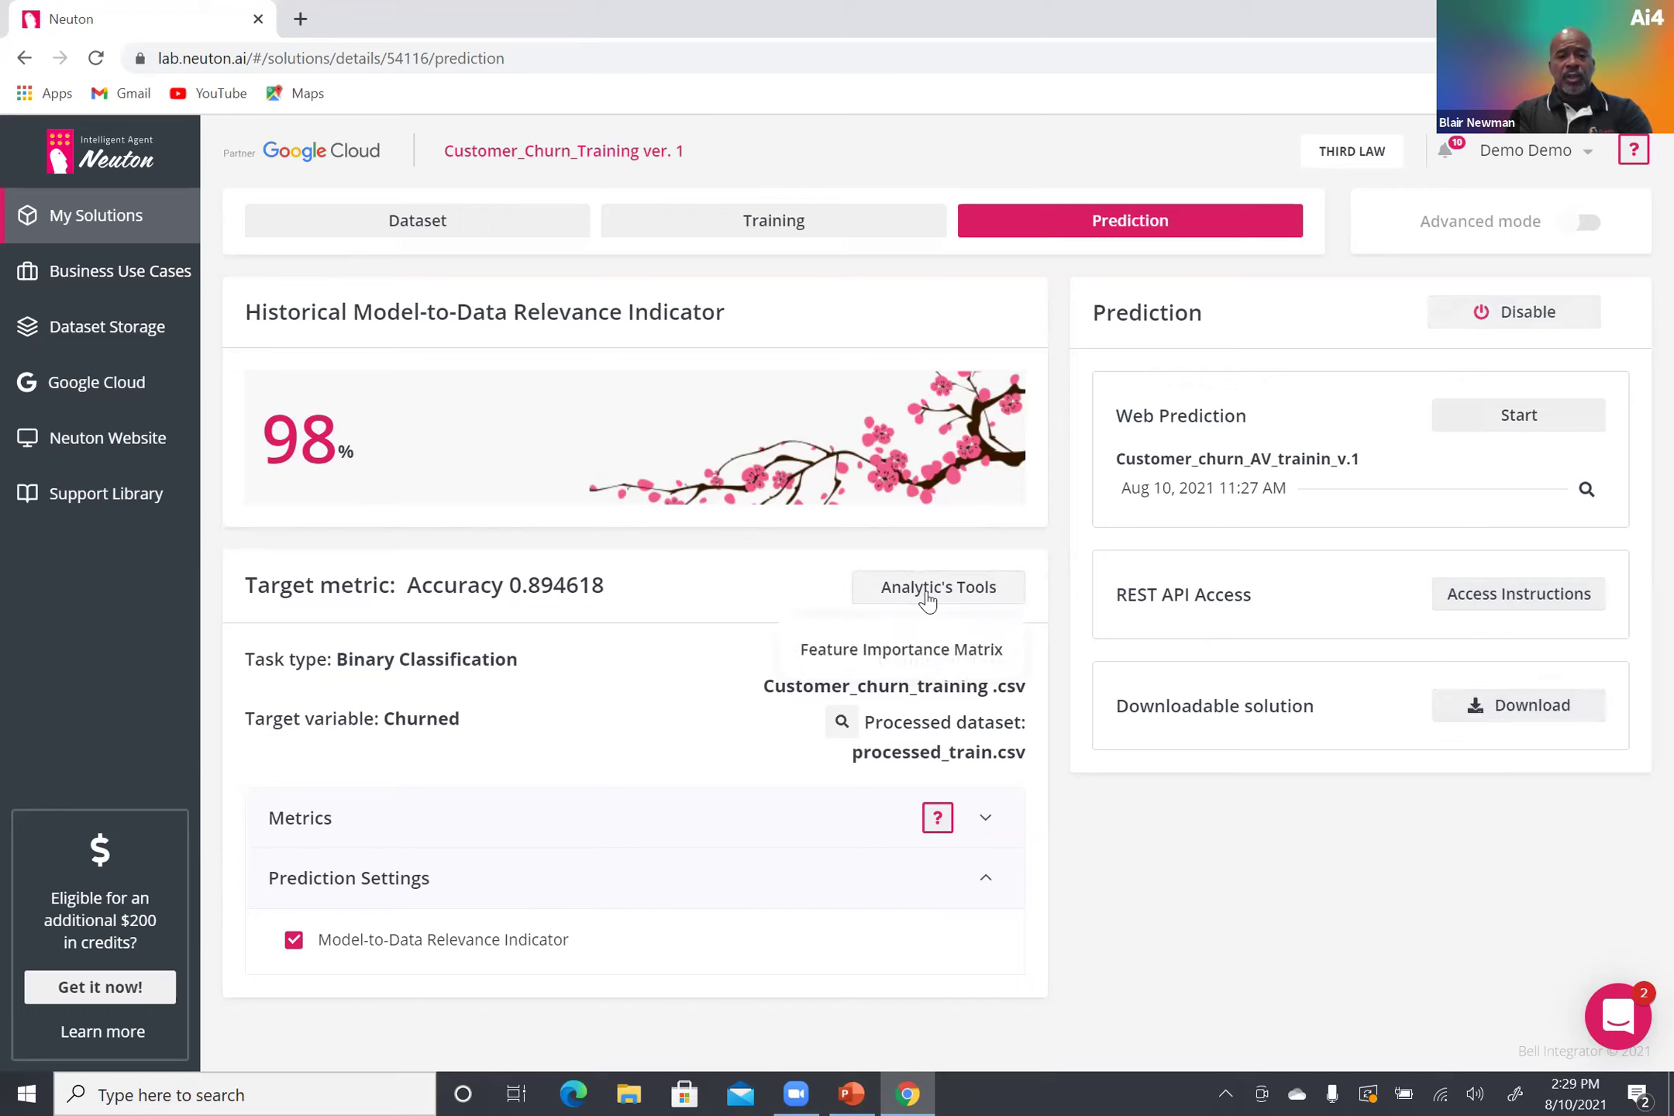
click(929, 655)
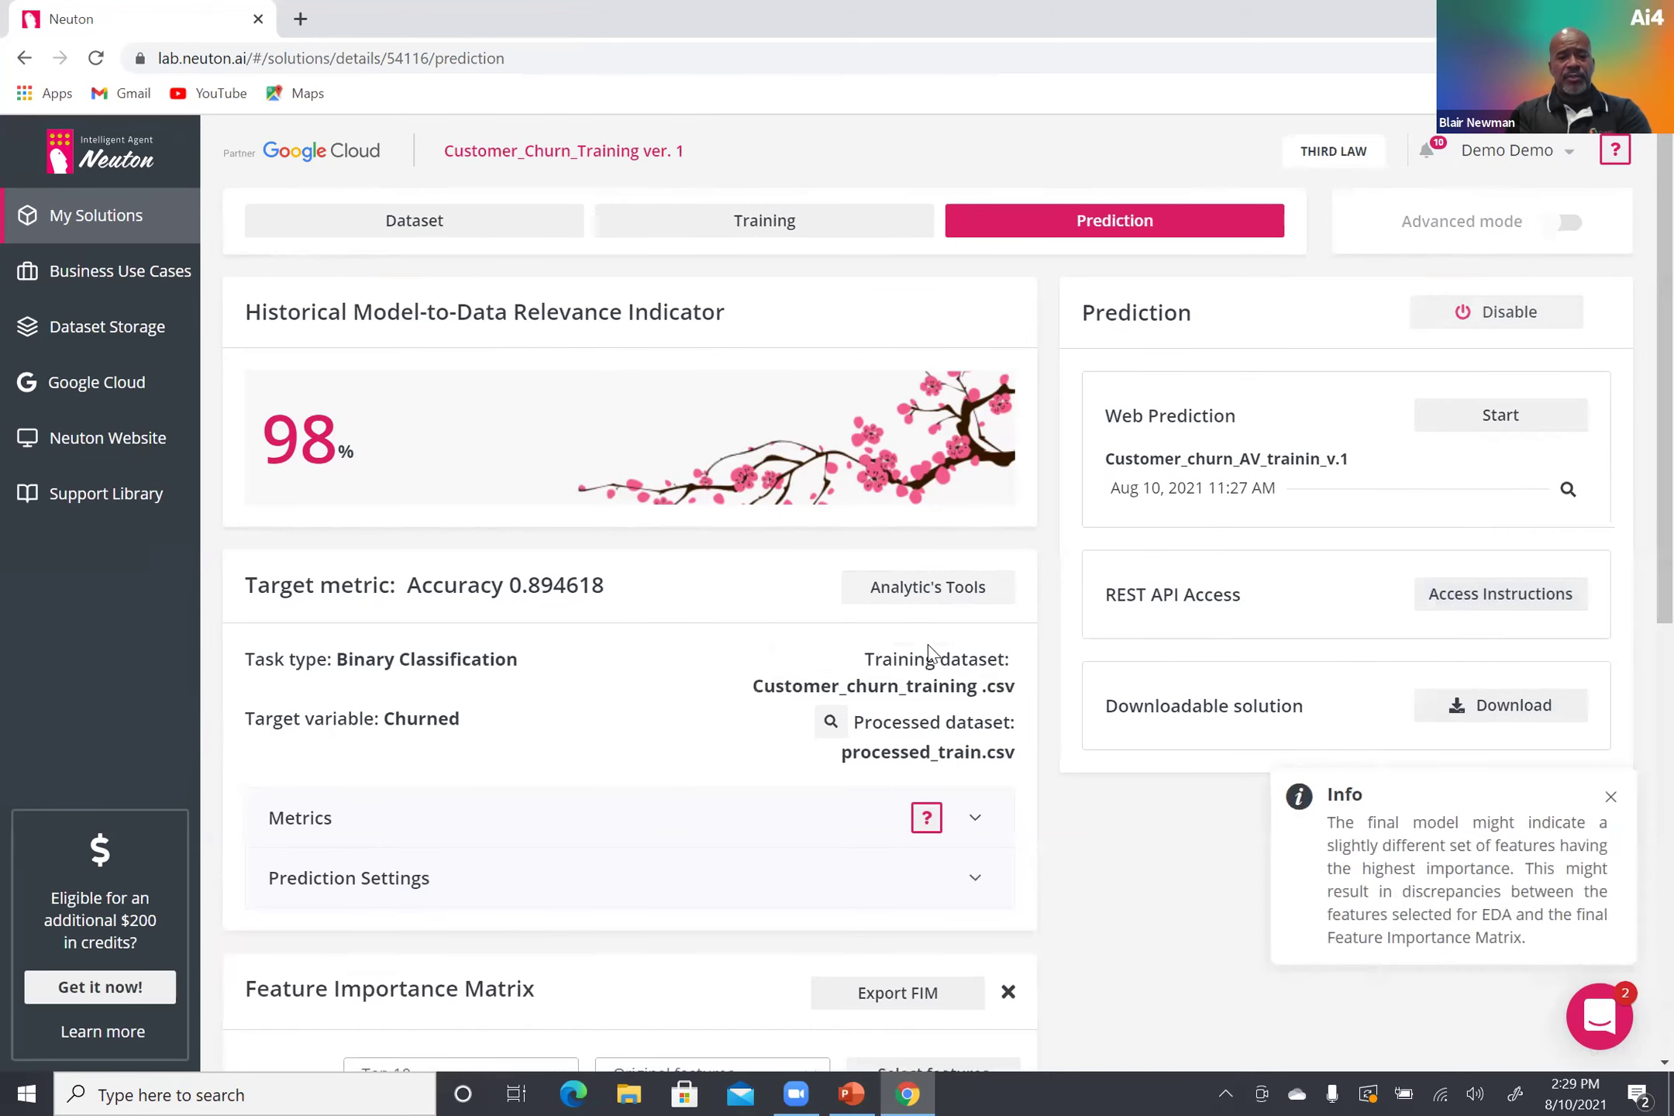
scroll(906, 667, down, 3)
scroll(890, 682, down, 5)
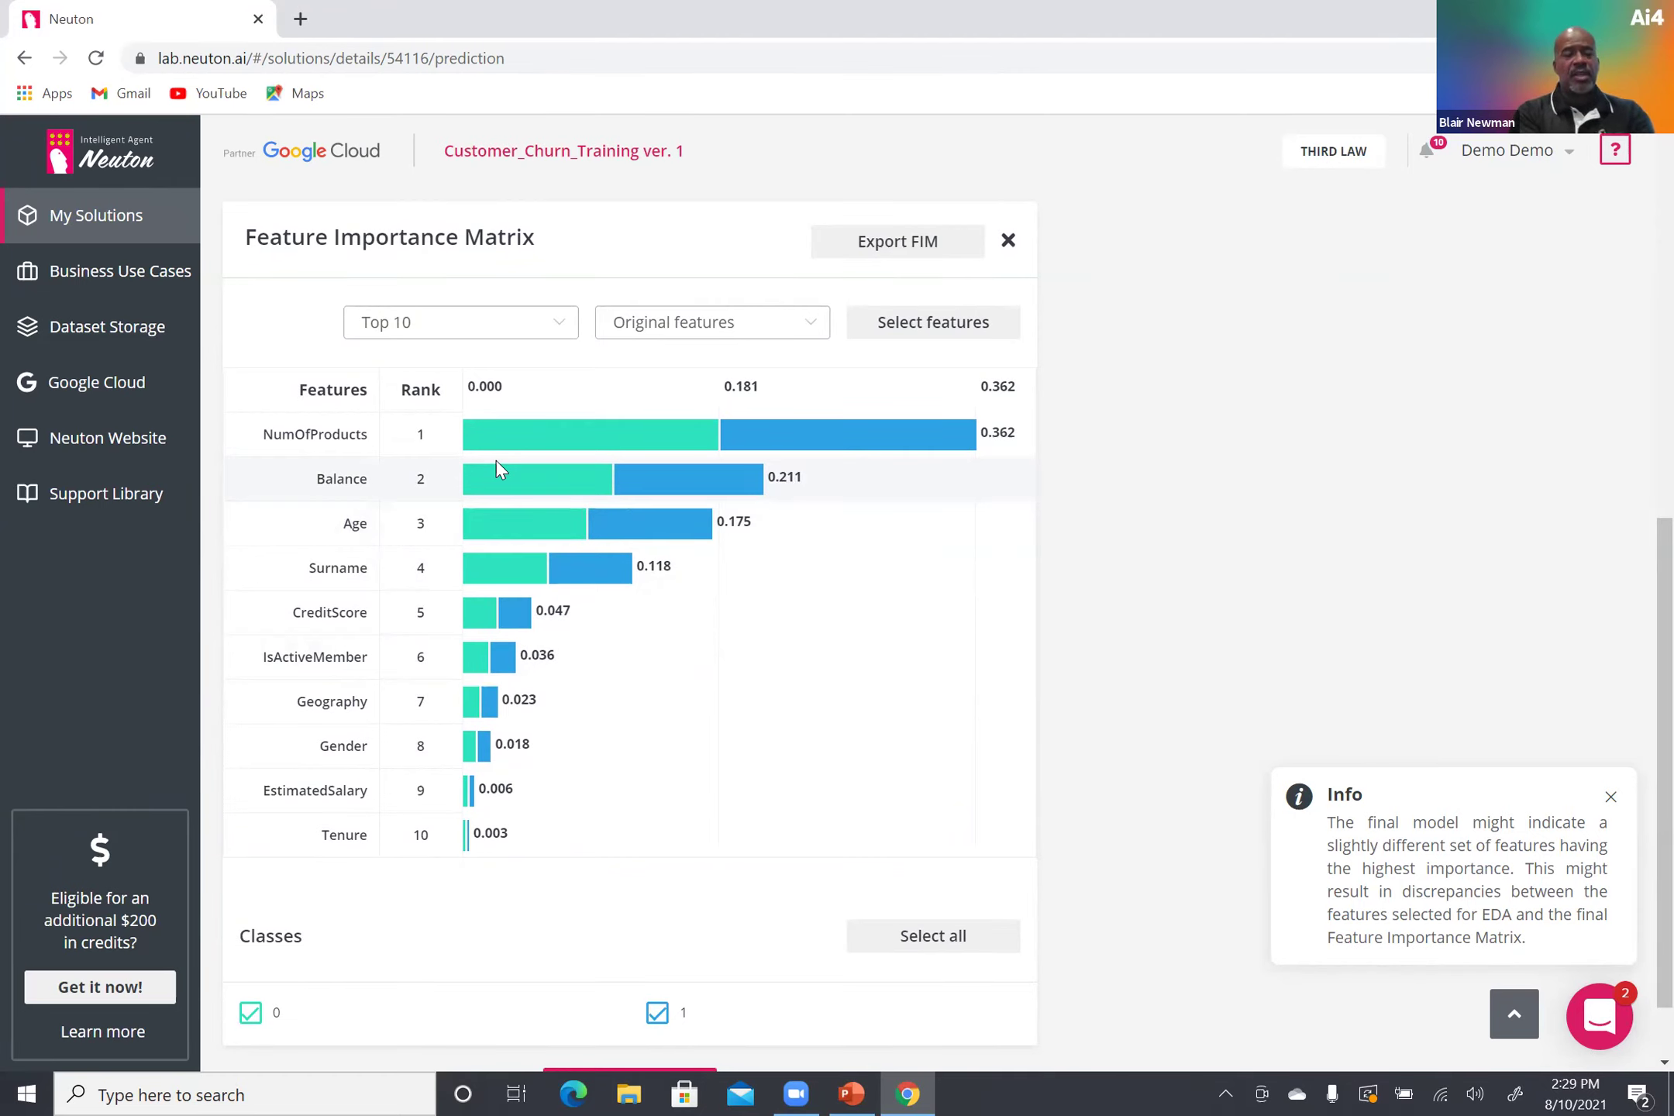
click(552, 325)
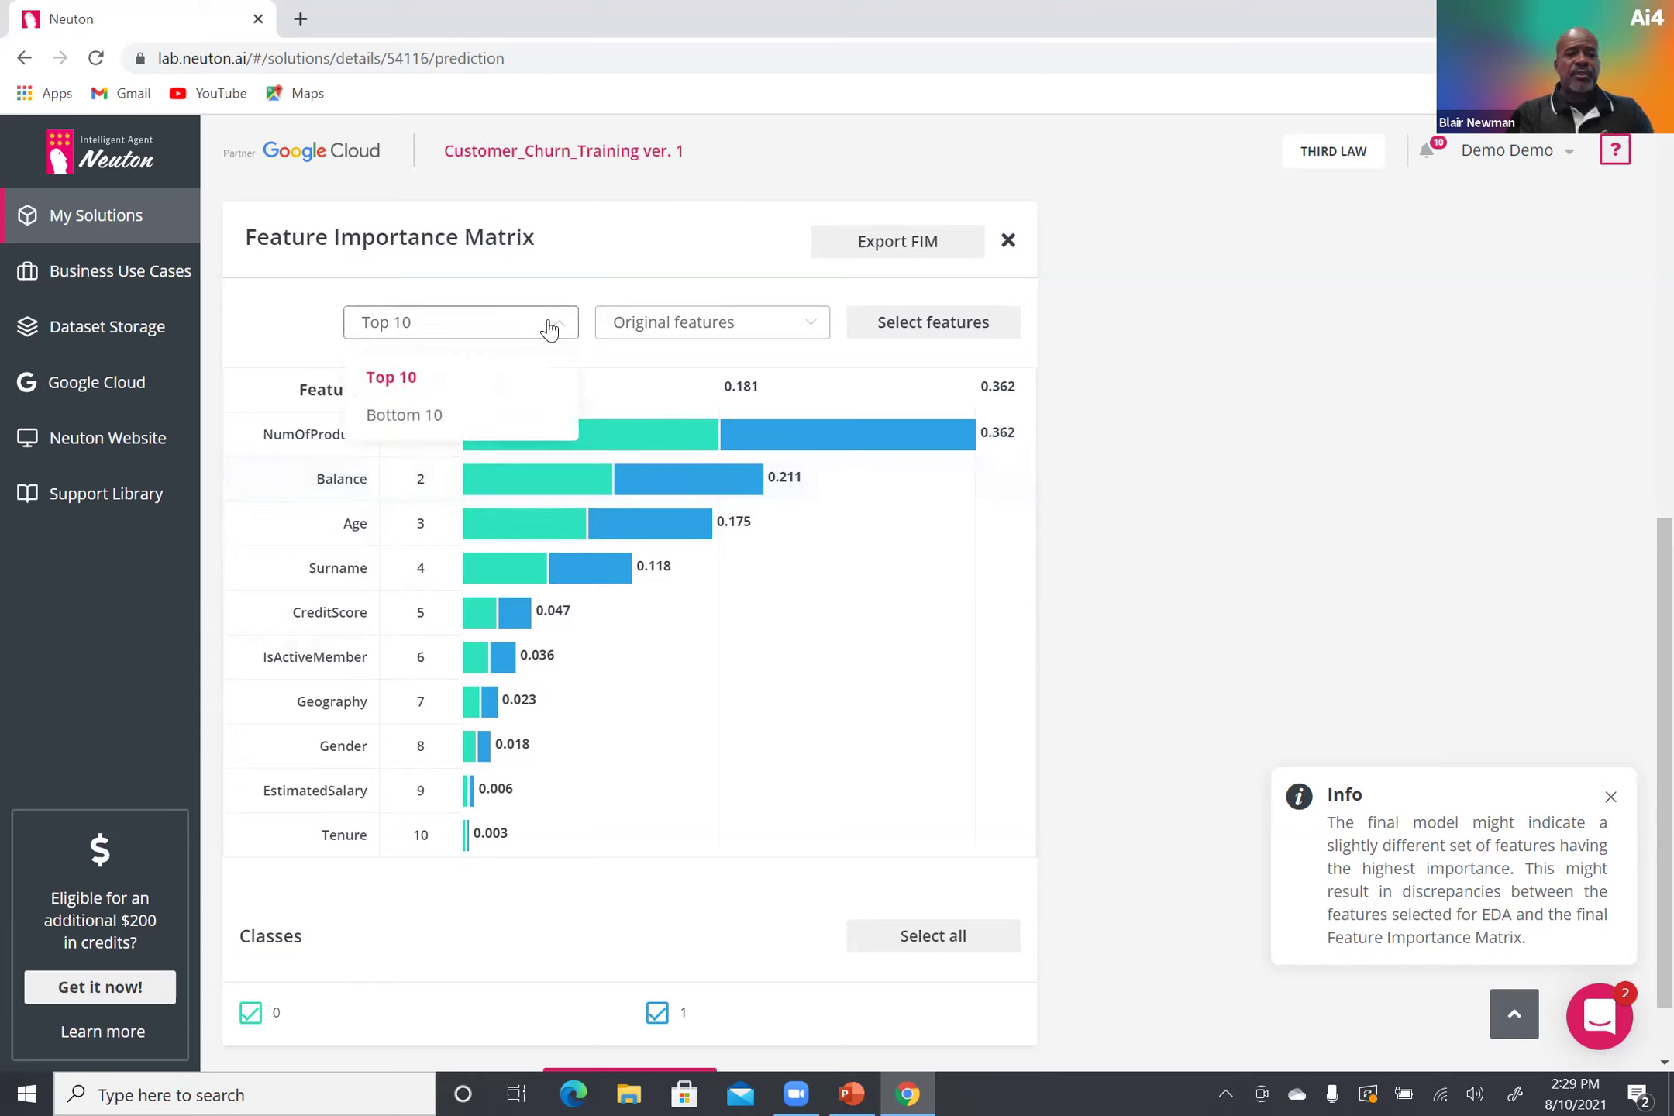
click(447, 426)
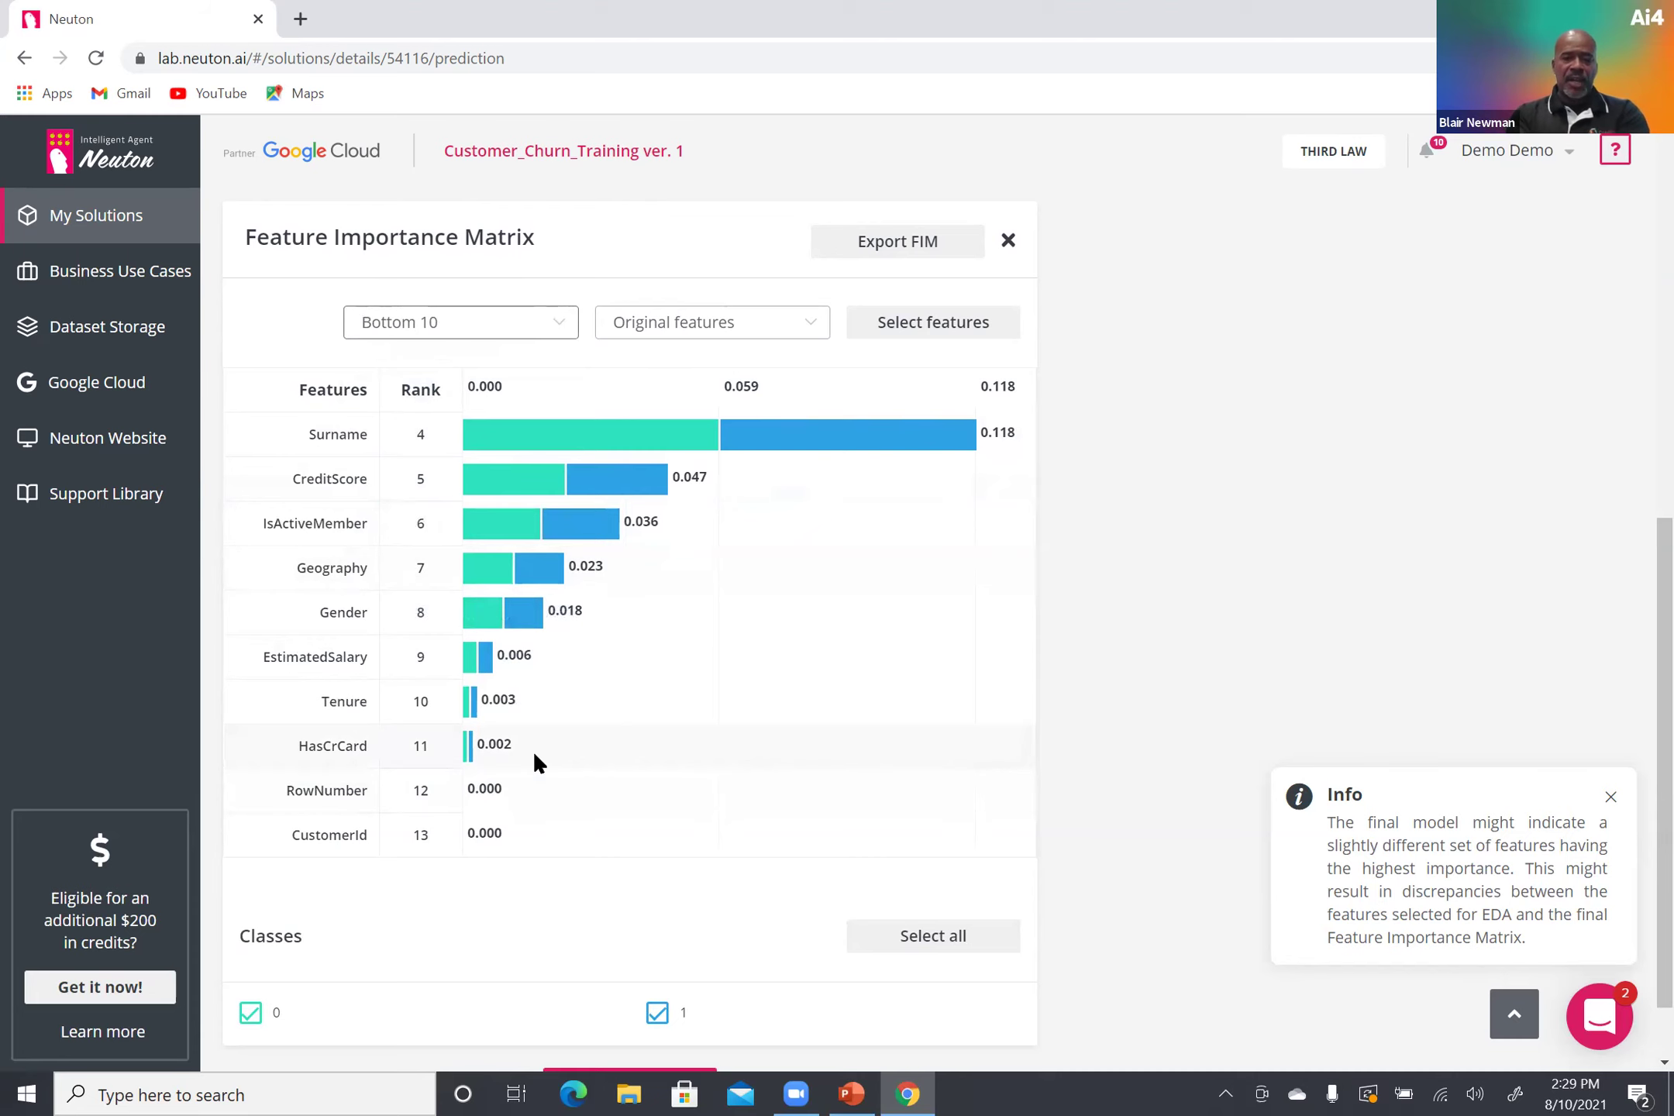
Open the preview of the web prediction Customer_churn_AV_trainin_v.1 and launch the Model Interpreter for row 4.
scroll(612, 774, up, 10)
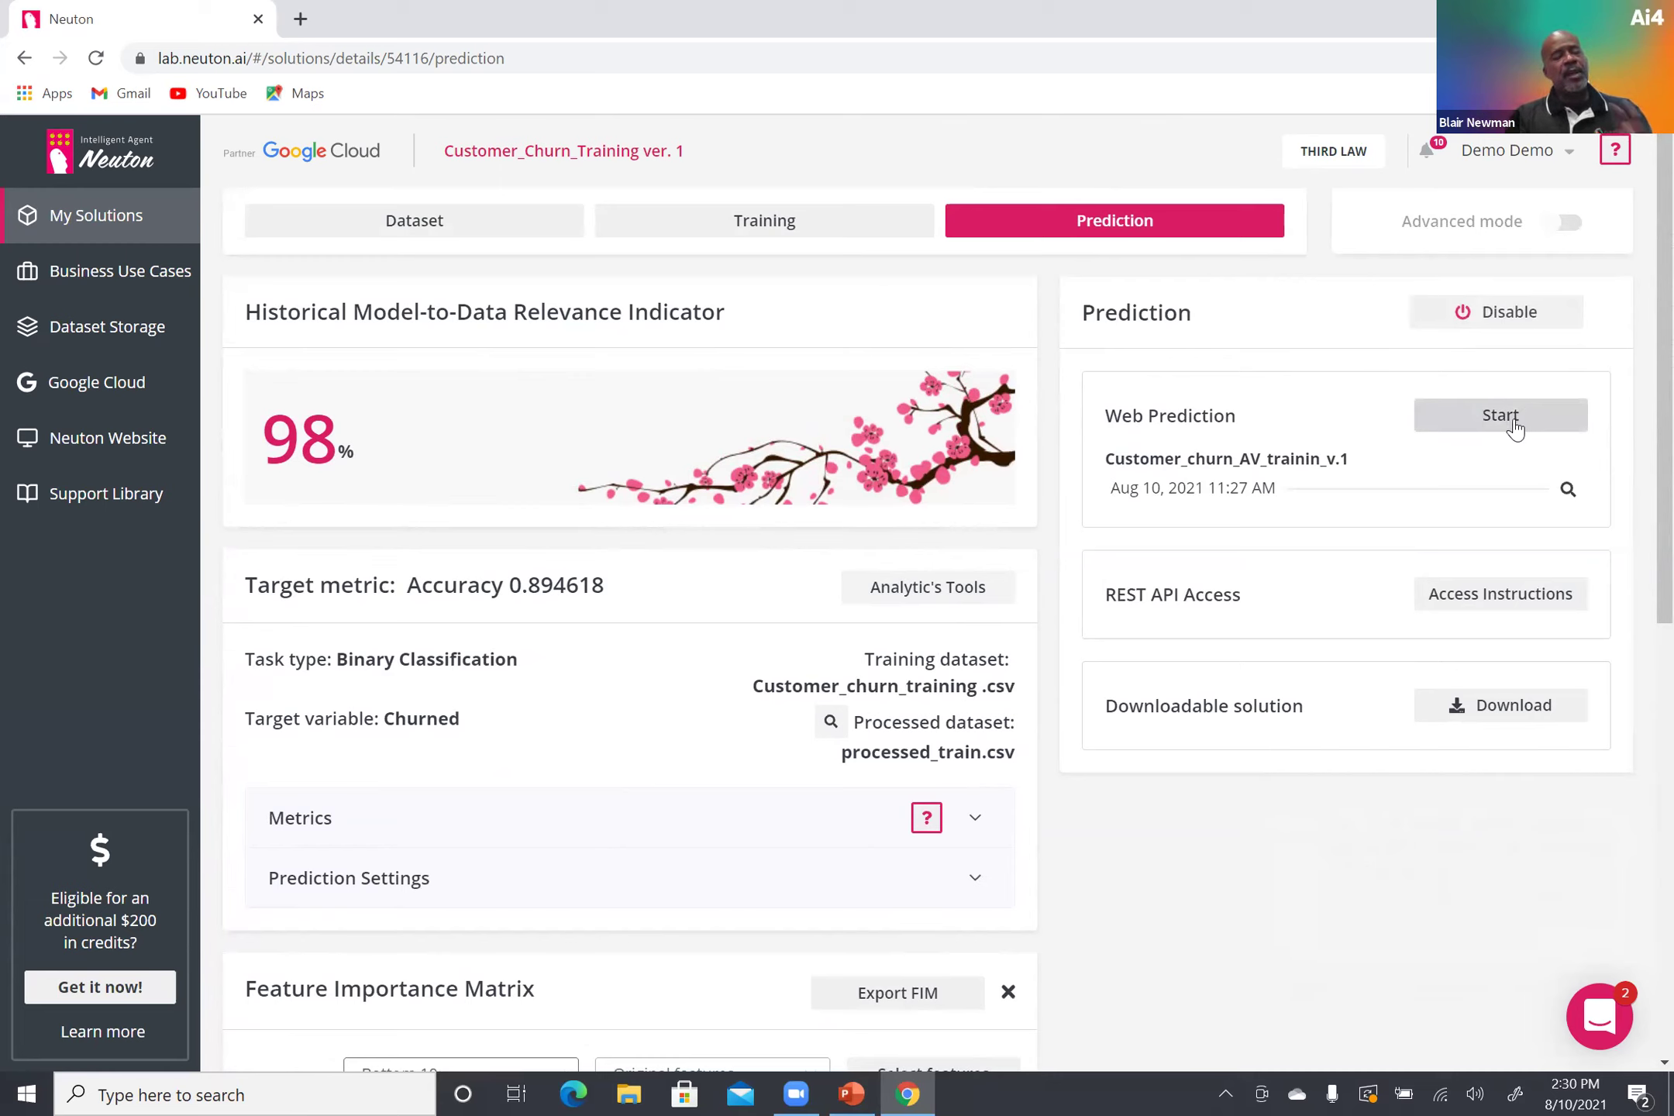
click(1268, 493)
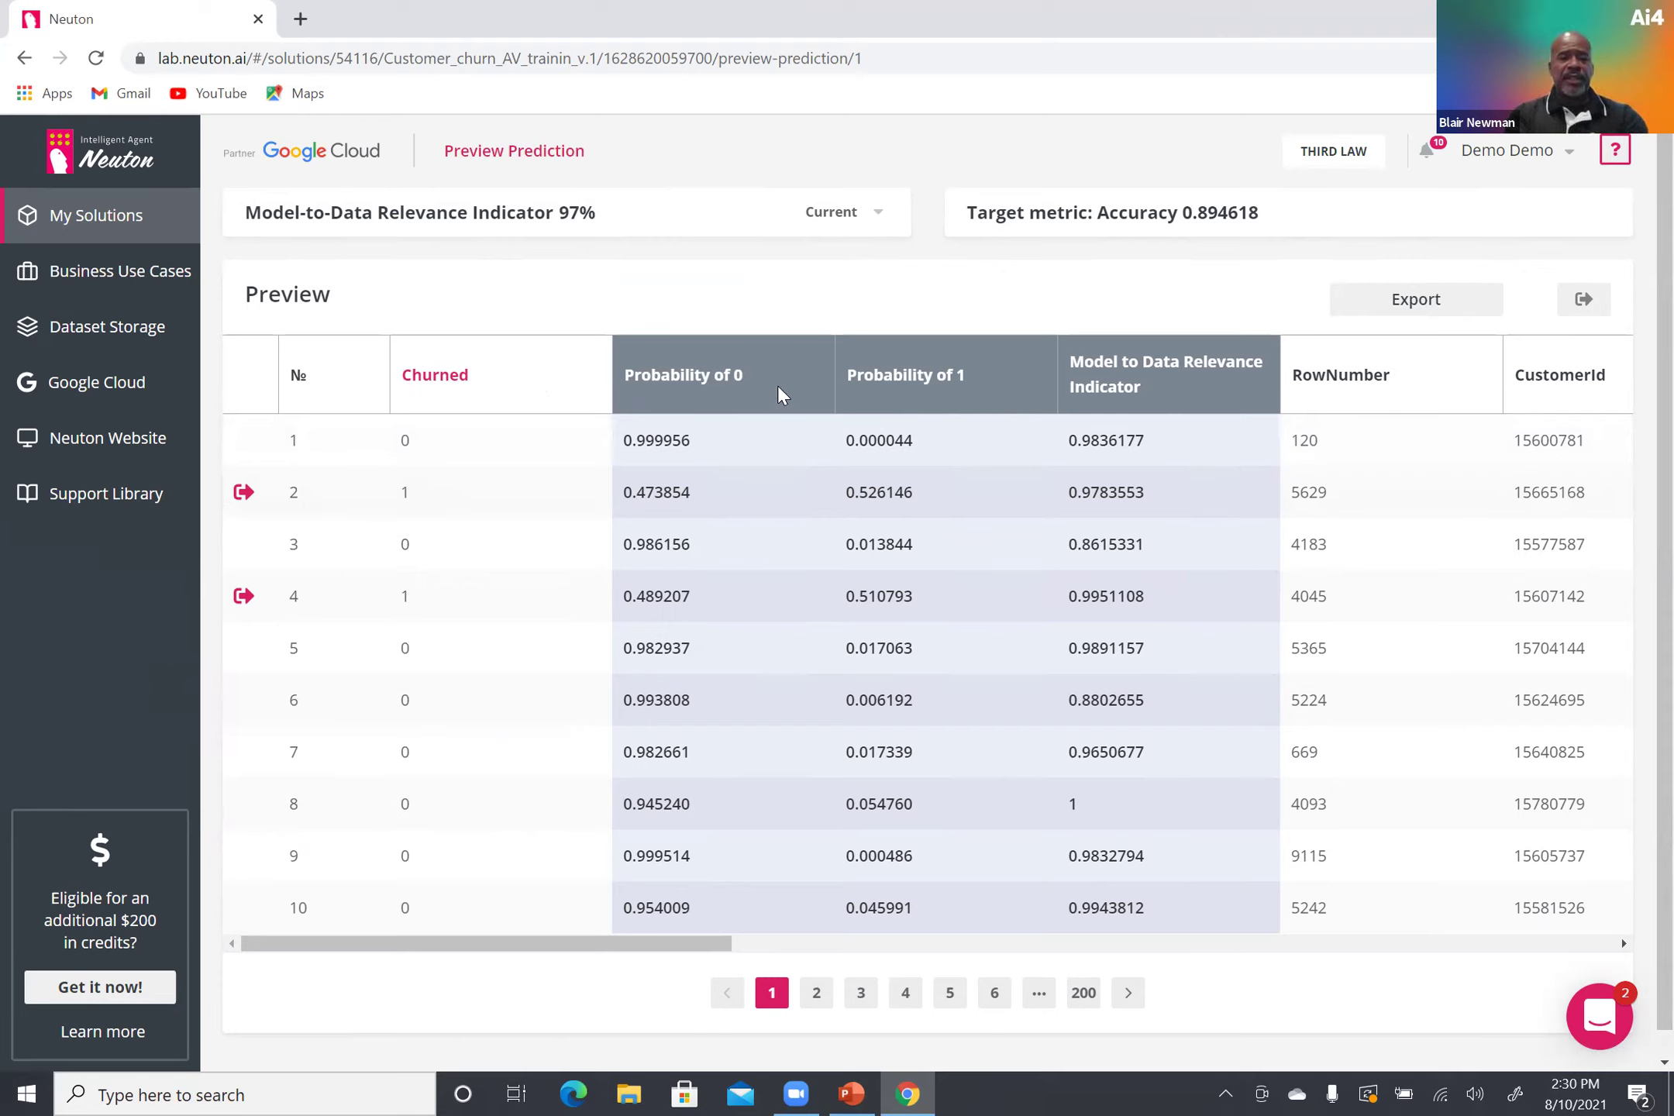
mouse_move(504, 620)
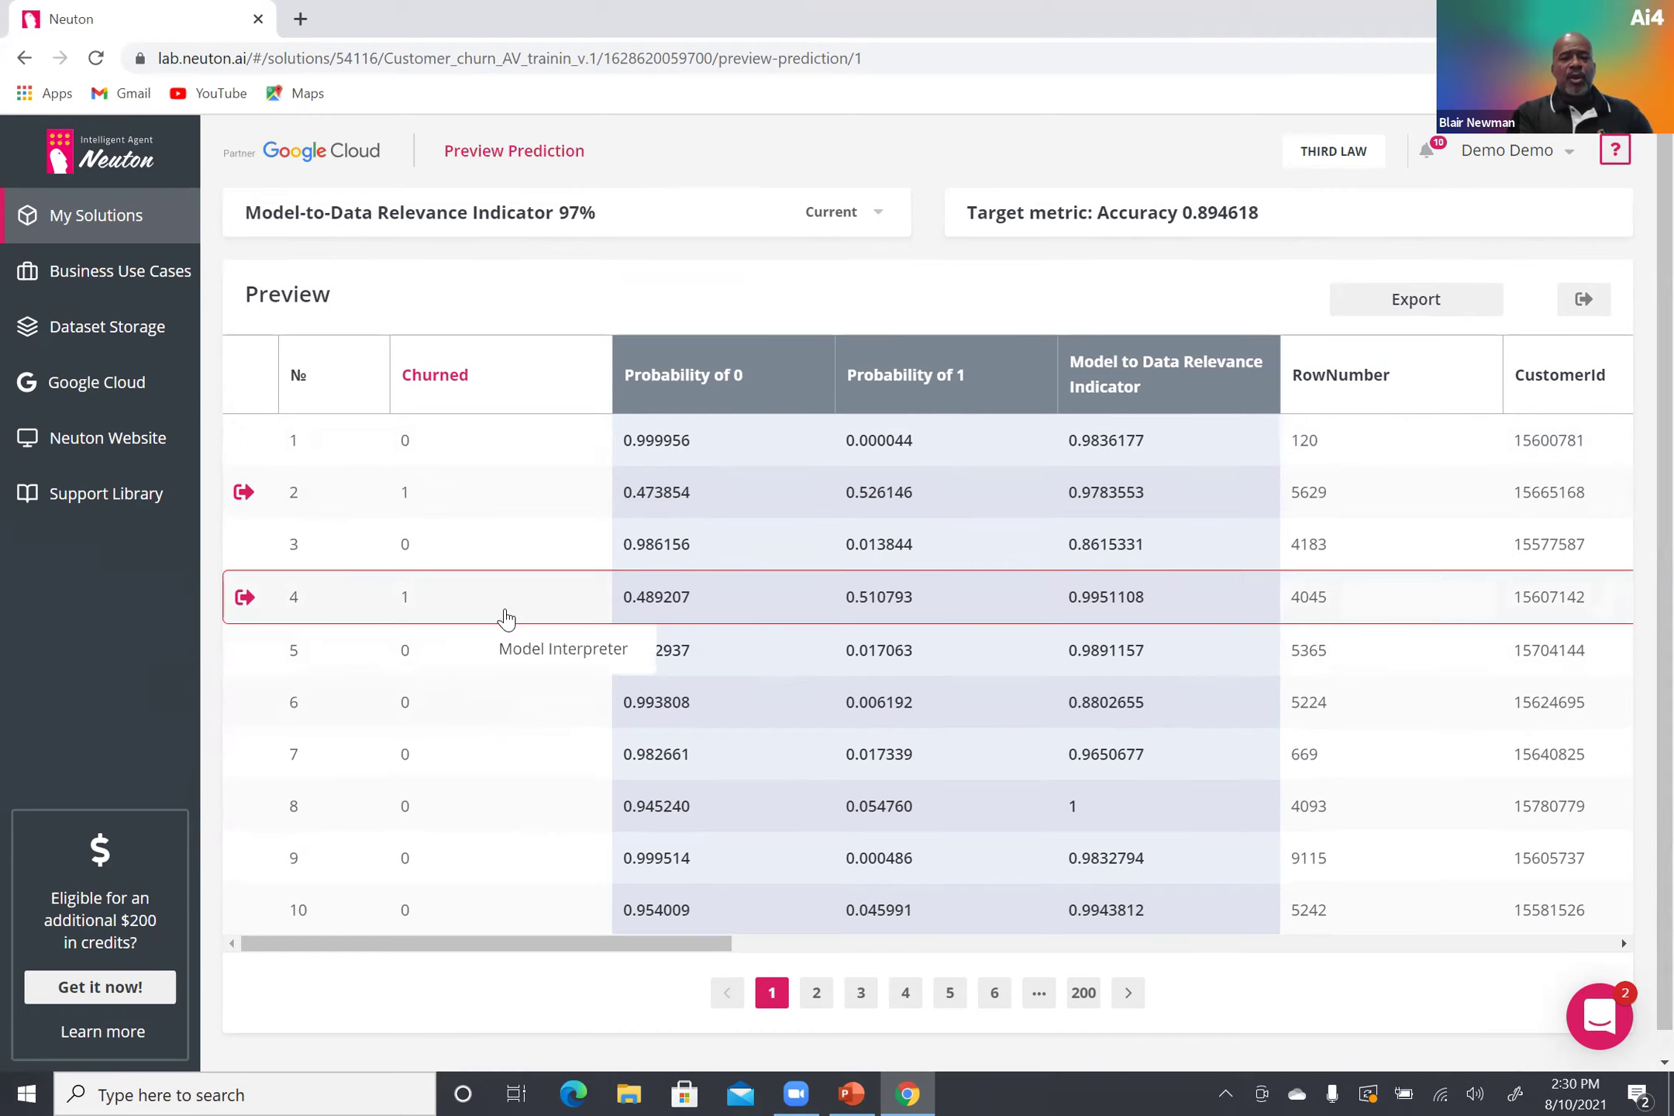
click(532, 651)
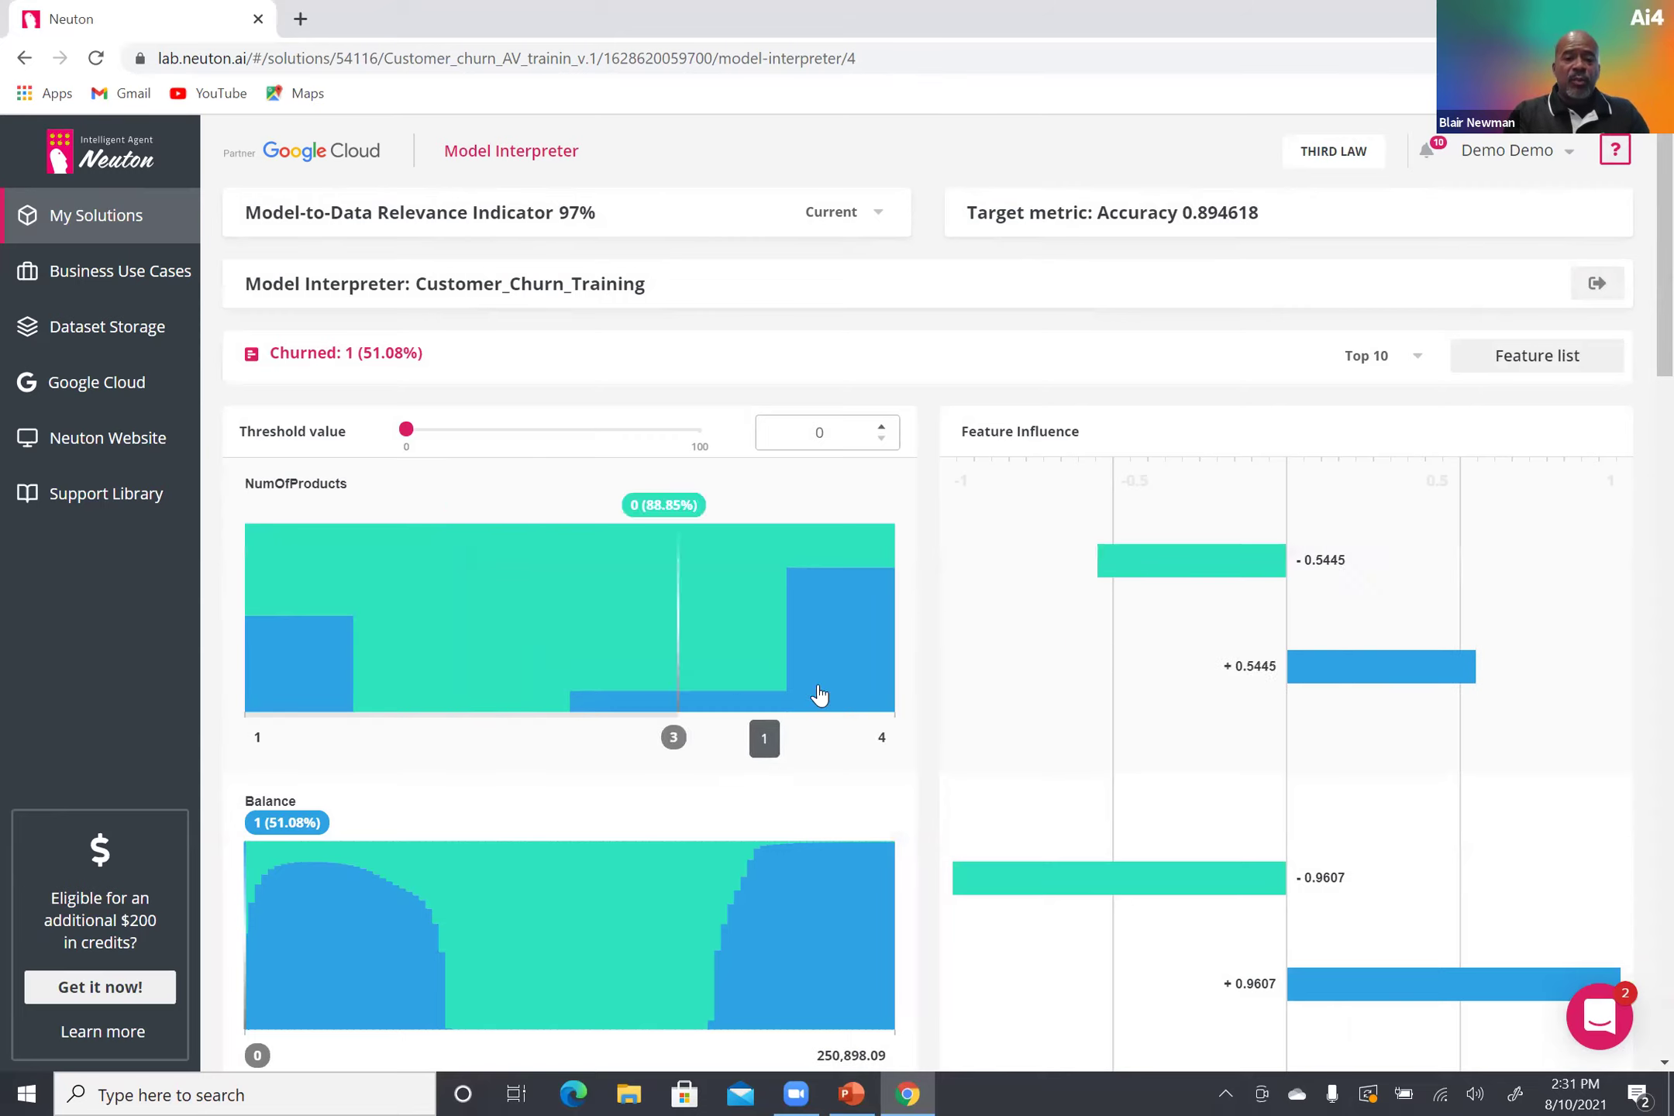
Examine the NumOfProducts, Balance, Age and CreditScore charts and their feature influence on the churn prediction.
scroll(1031, 574, down, 6)
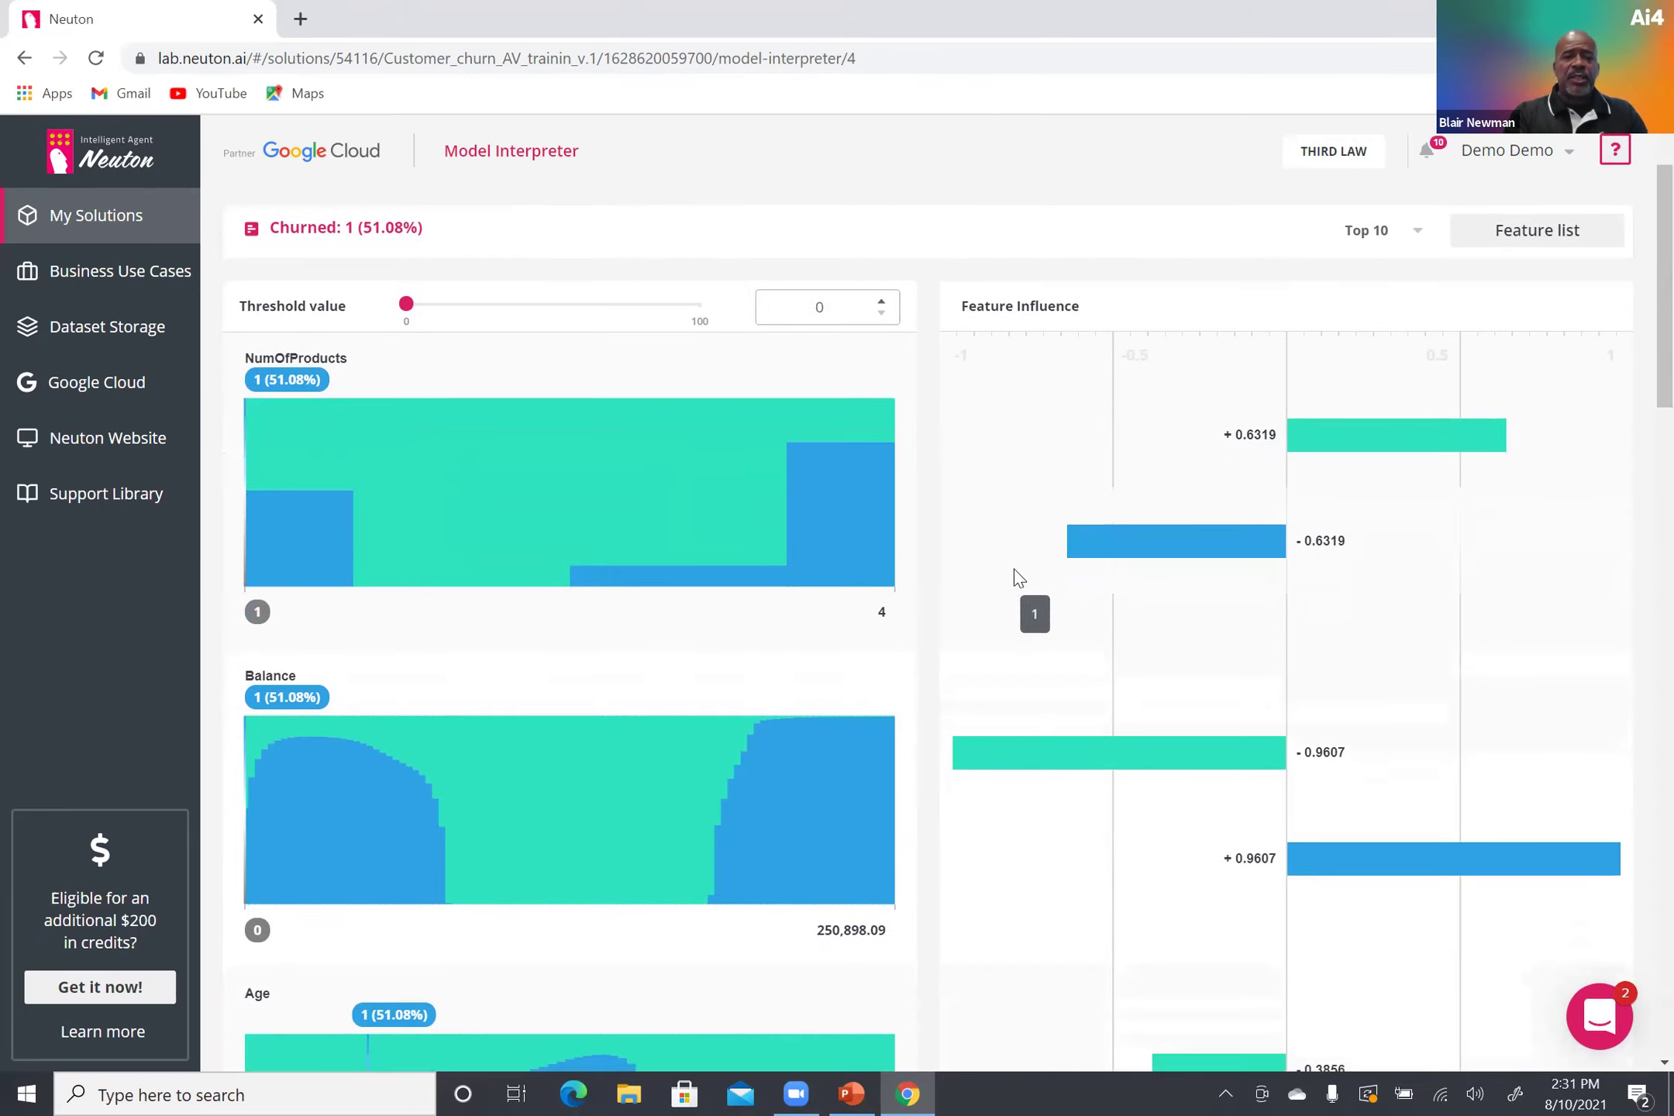
scroll(976, 592, down, 2)
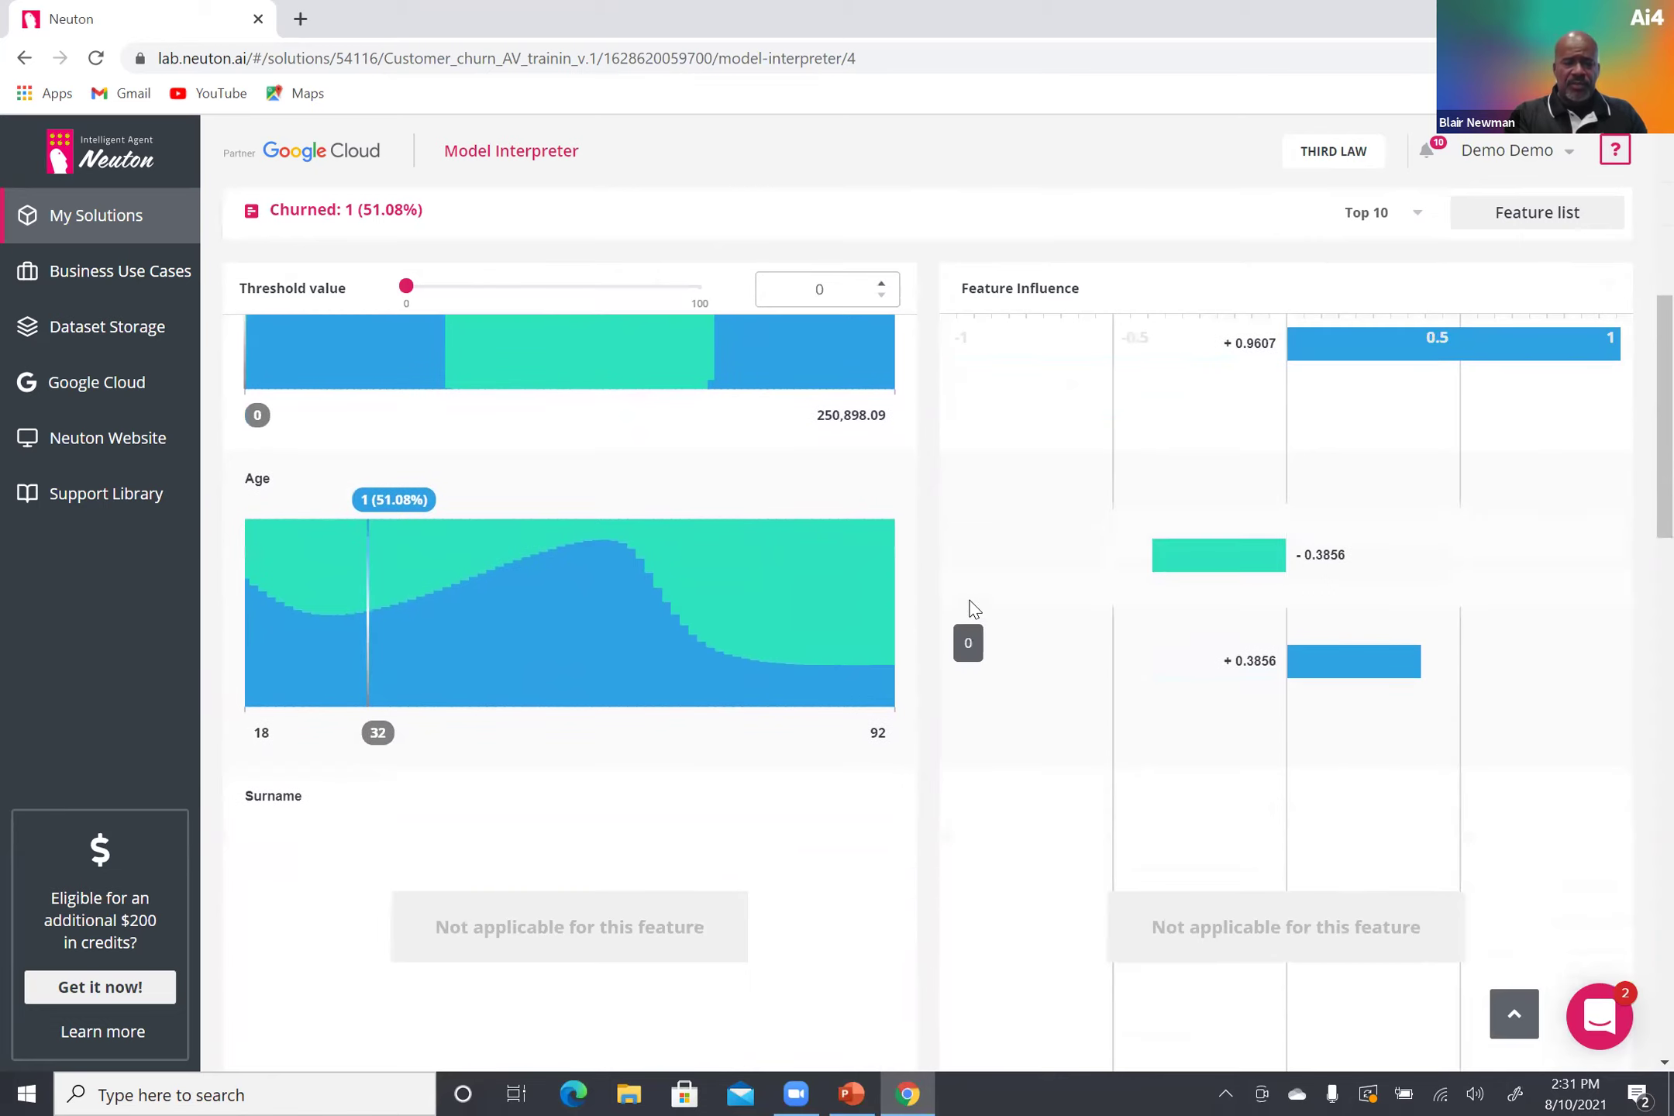
scroll(929, 613, down, 4)
scroll(904, 646, down, 3)
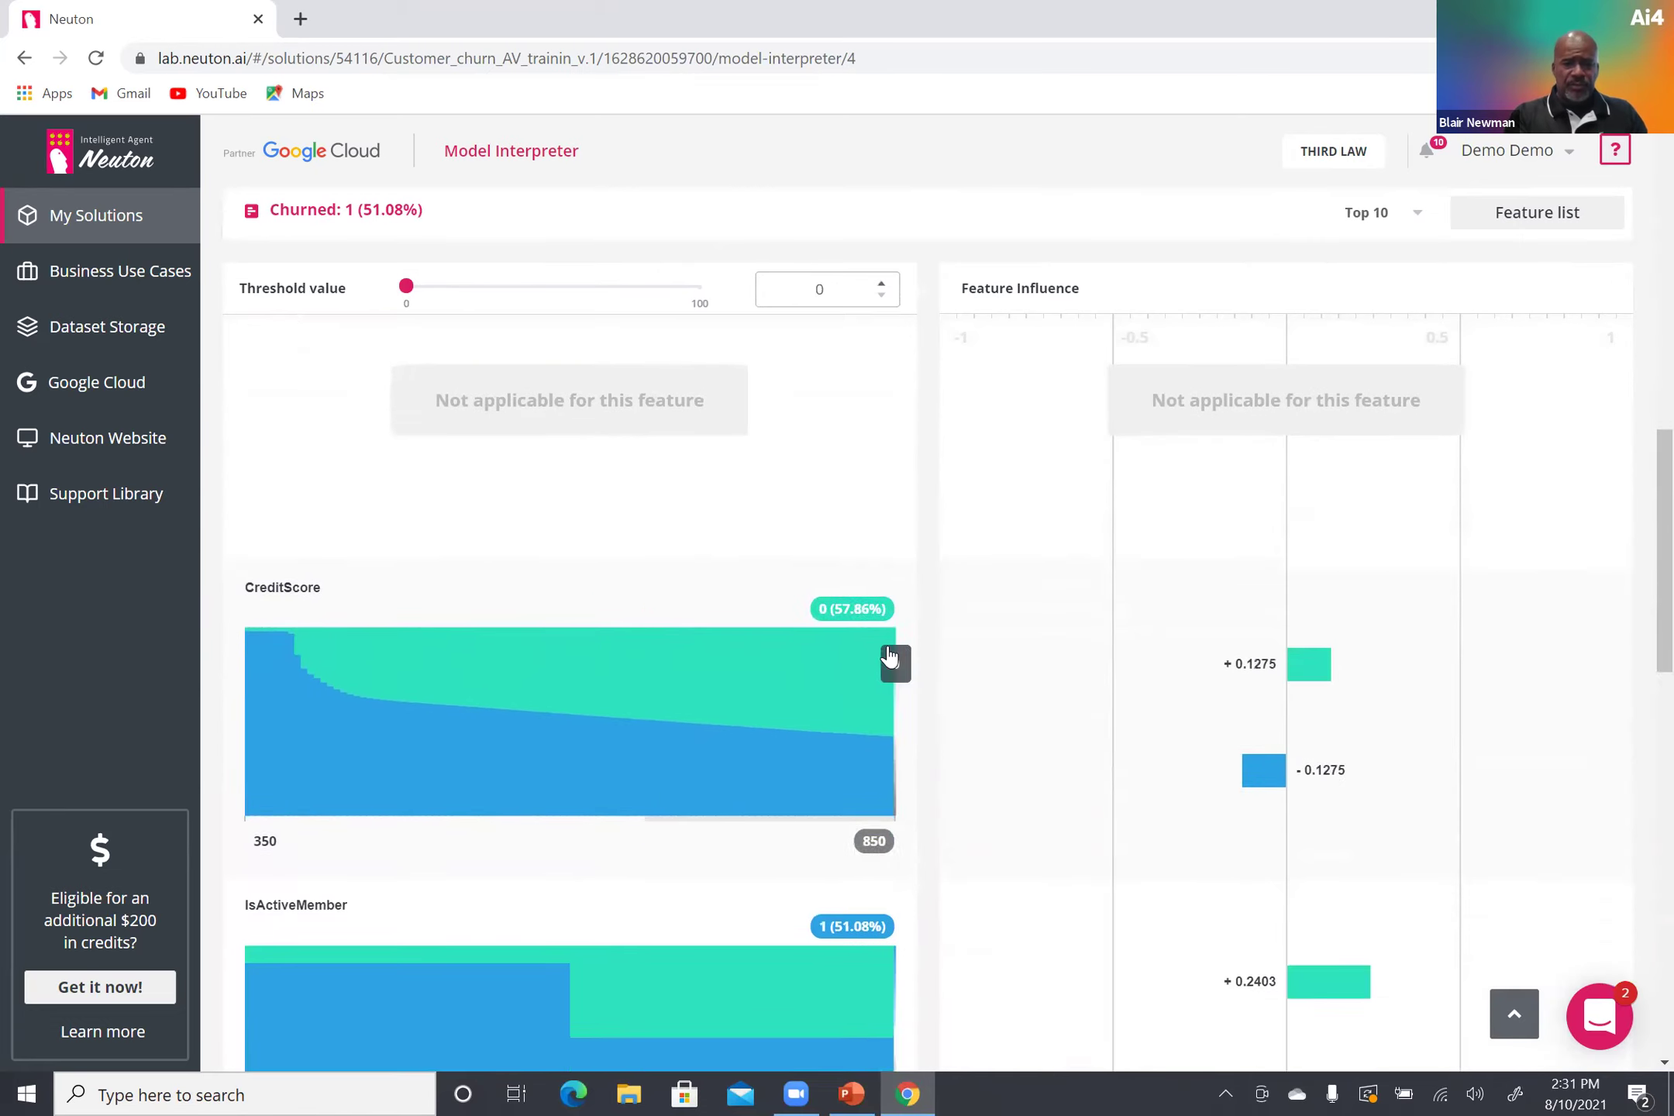
scroll(896, 659, up, 4)
scroll(895, 651, up, 6)
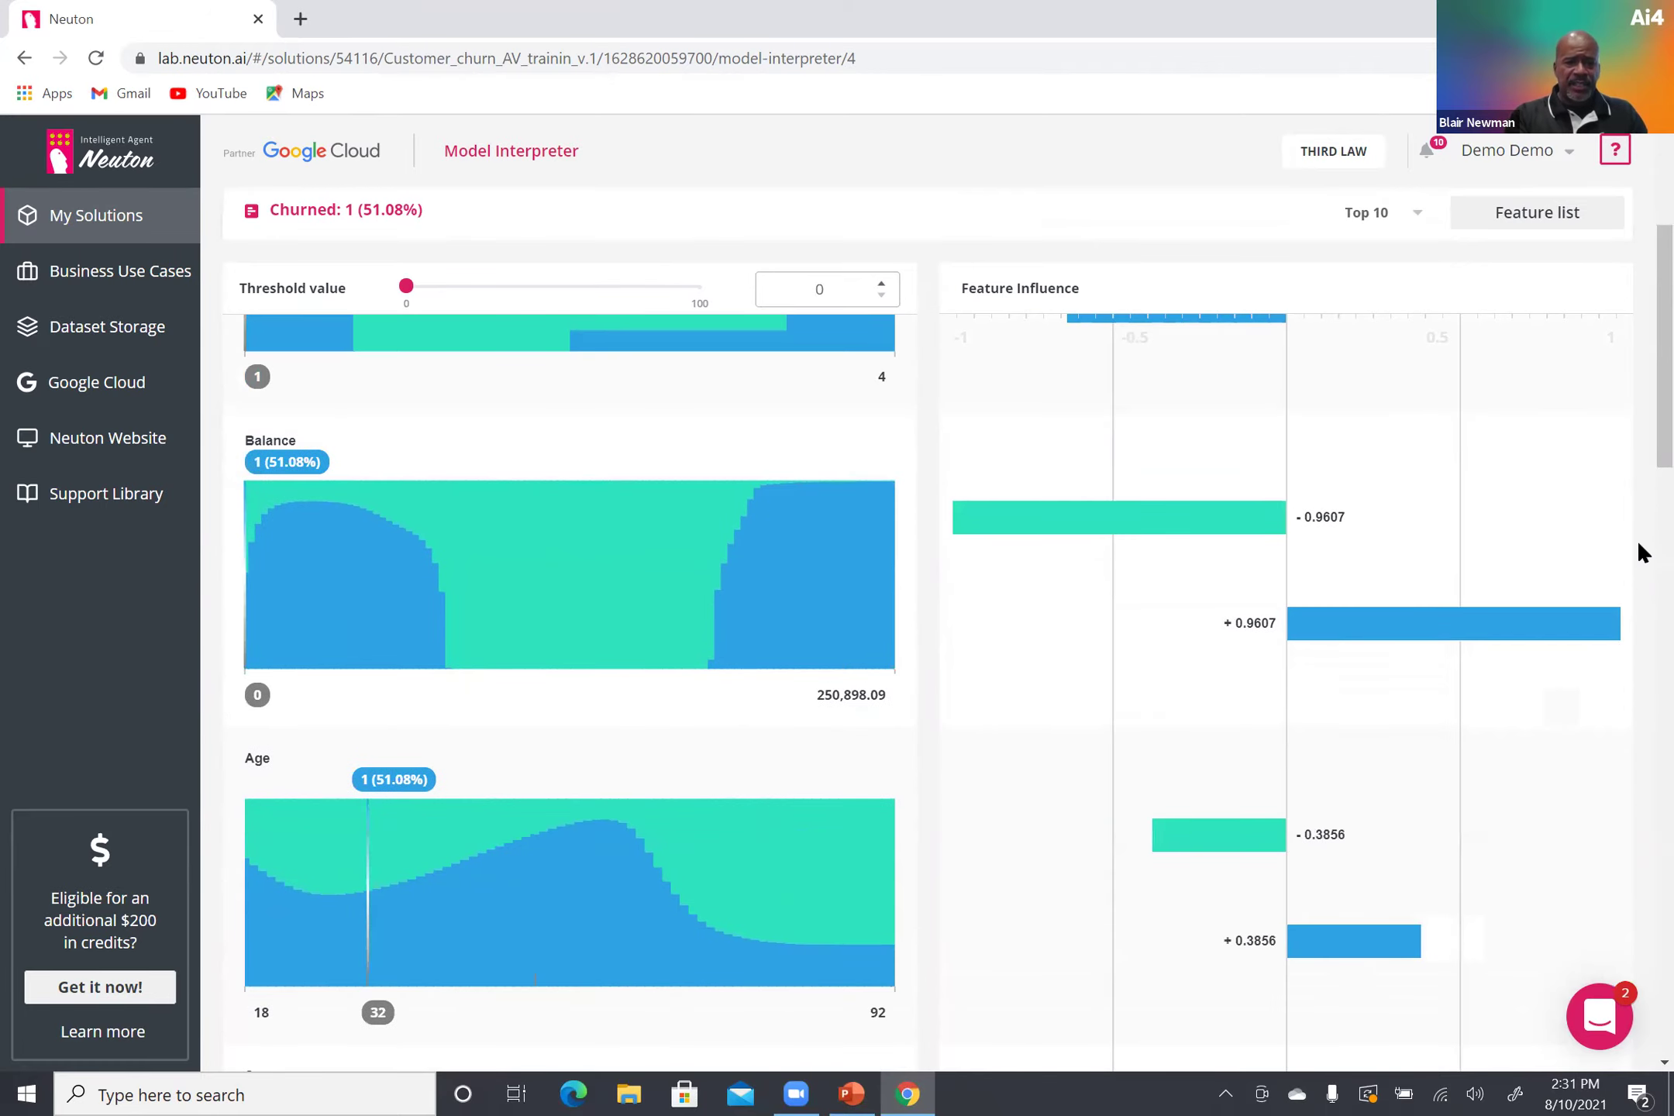
click(203, 989)
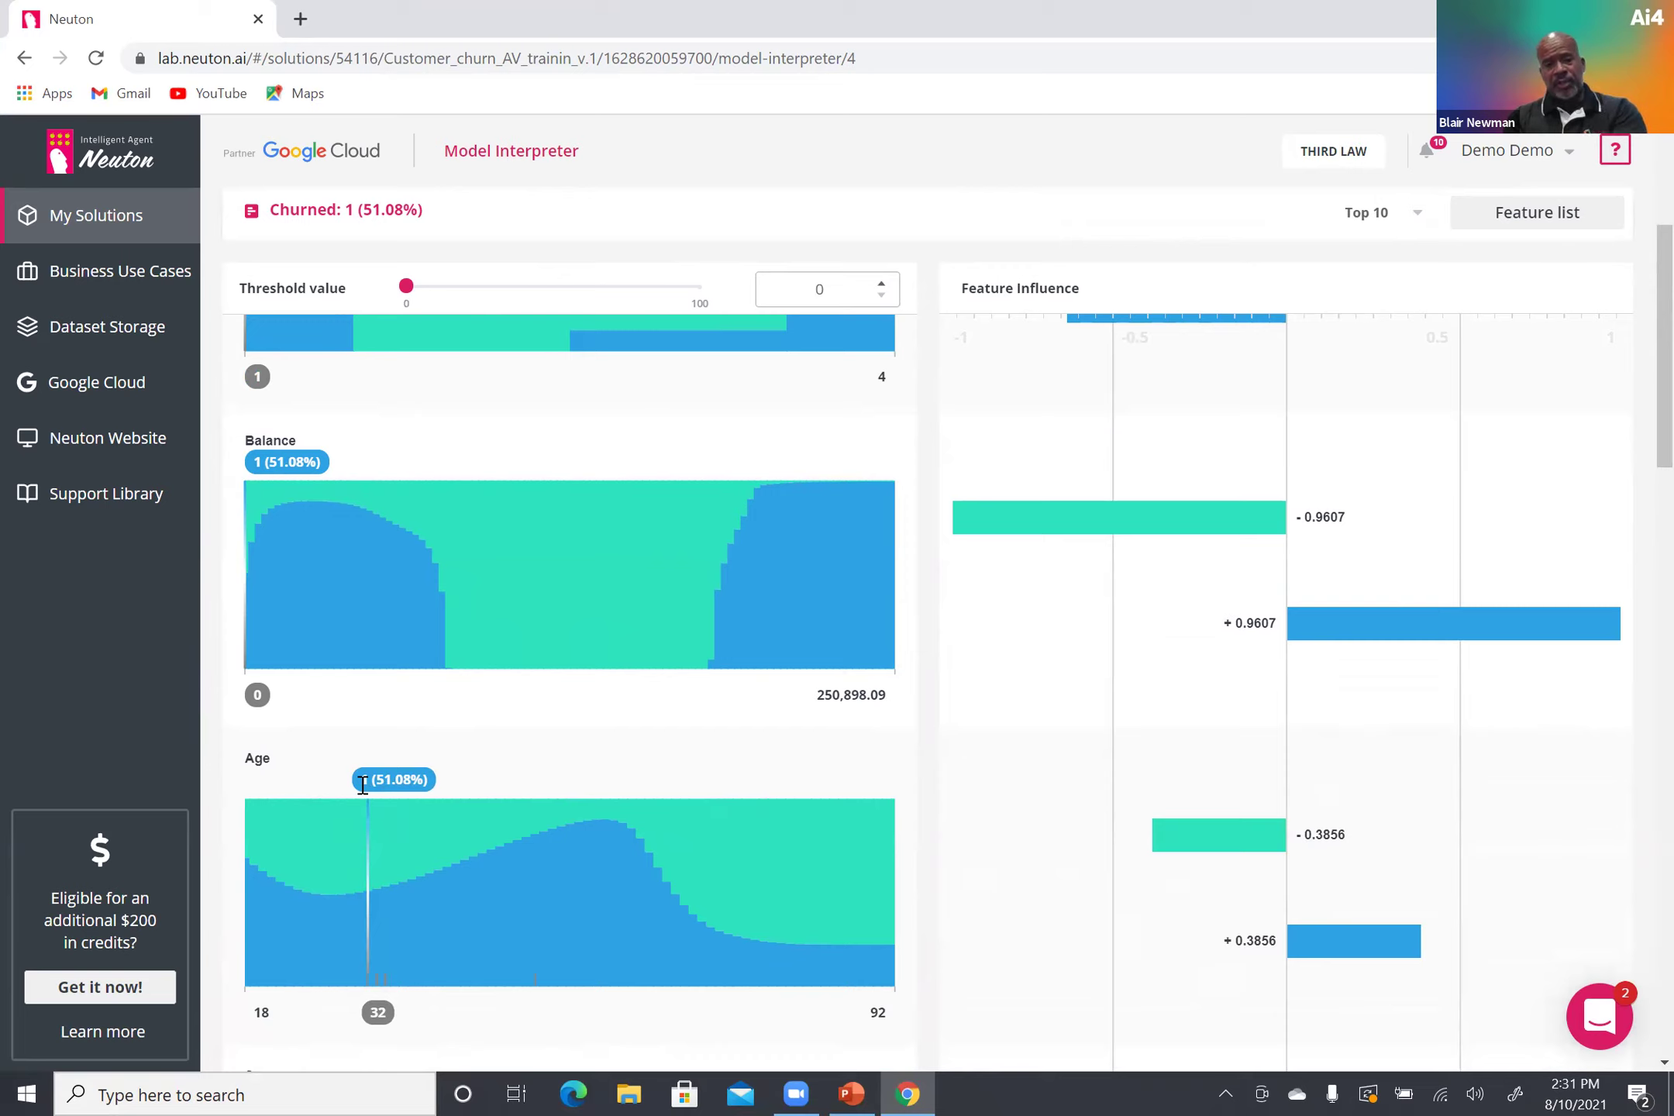
mouse_move(577, 849)
mouse_down()
mouse_move(358, 883)
mouse_move(562, 853)
mouse_up()
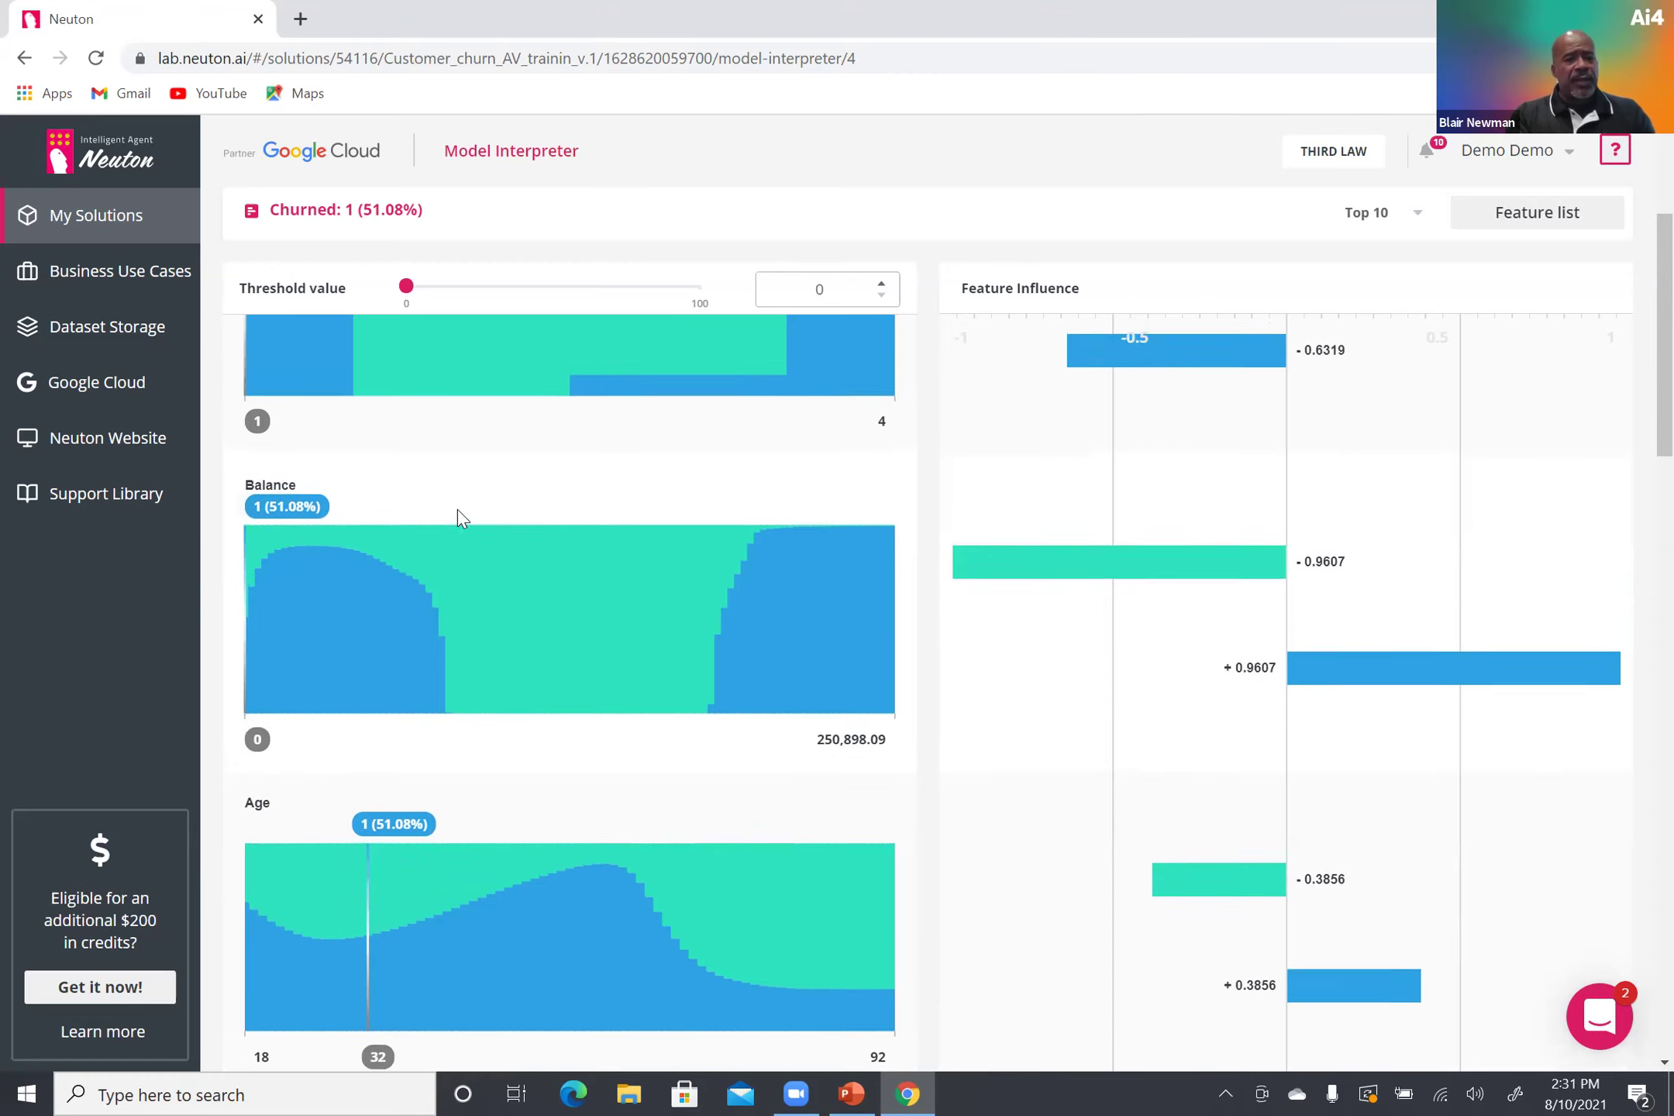
scroll(458, 508, up, 1)
scroll(859, 474, up, 3)
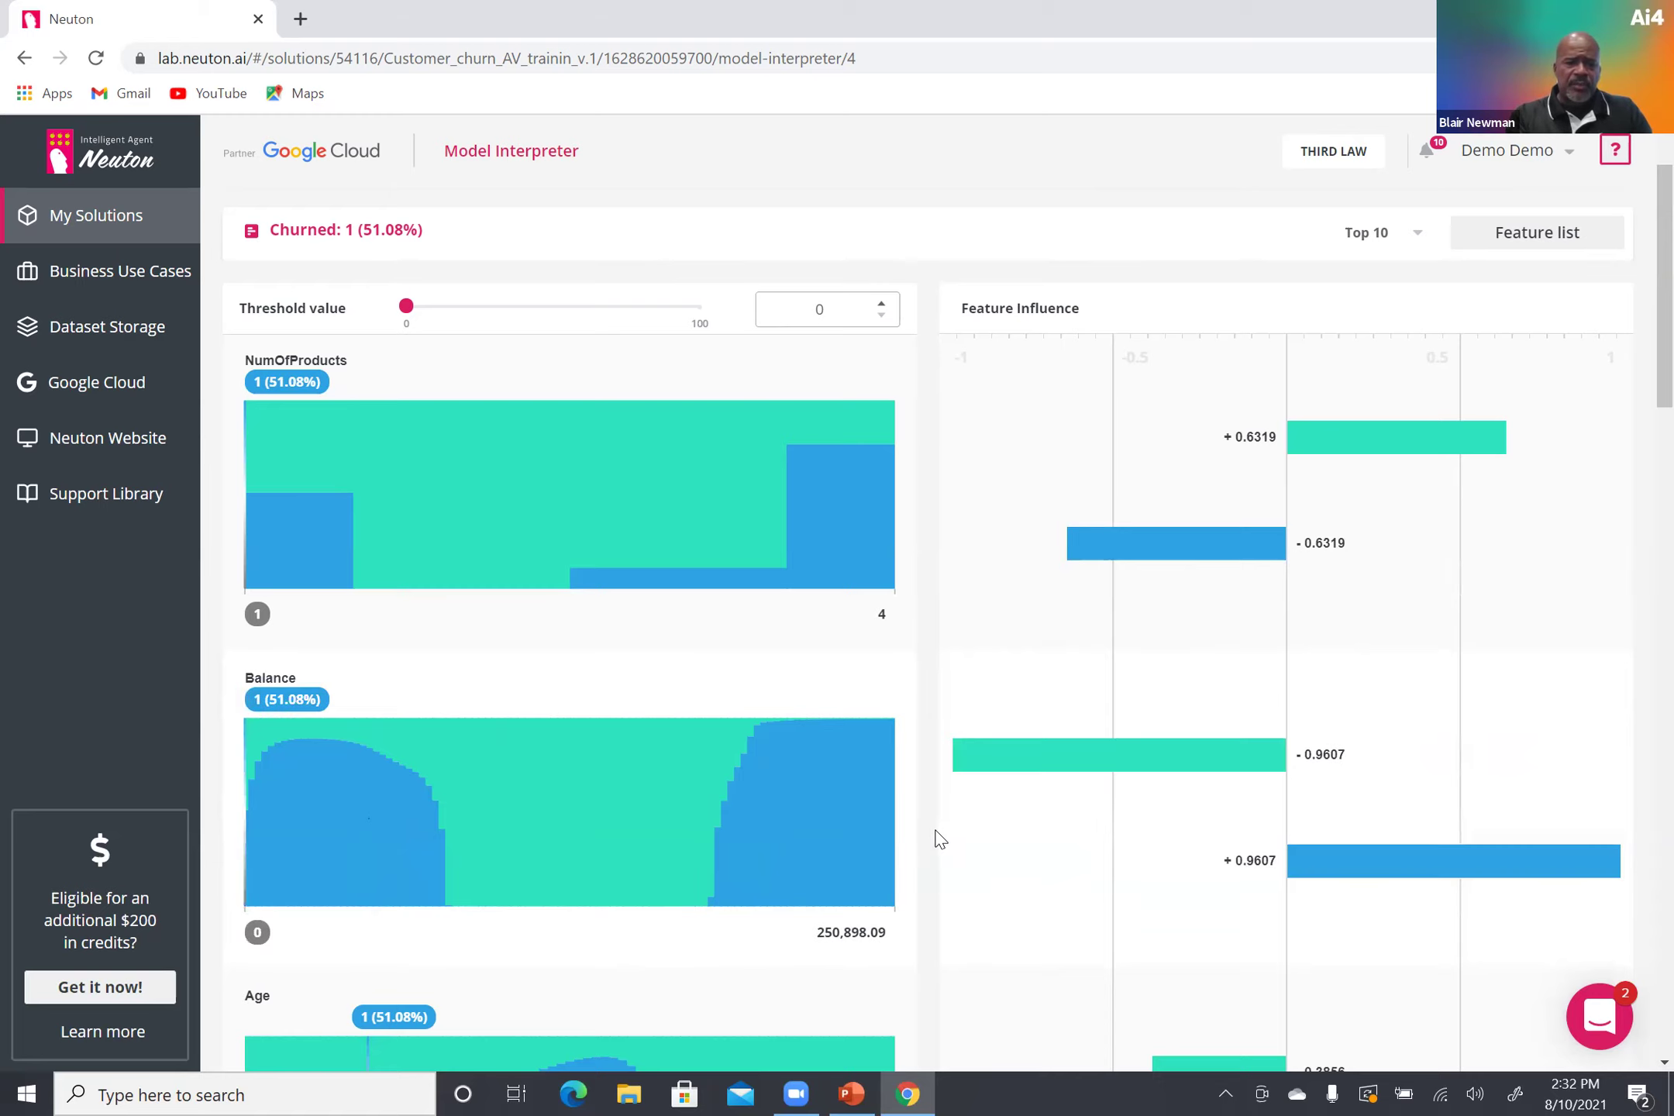
Set the Balance feature to about 55,755 on its chart in the Model Interpreter.
click(388, 860)
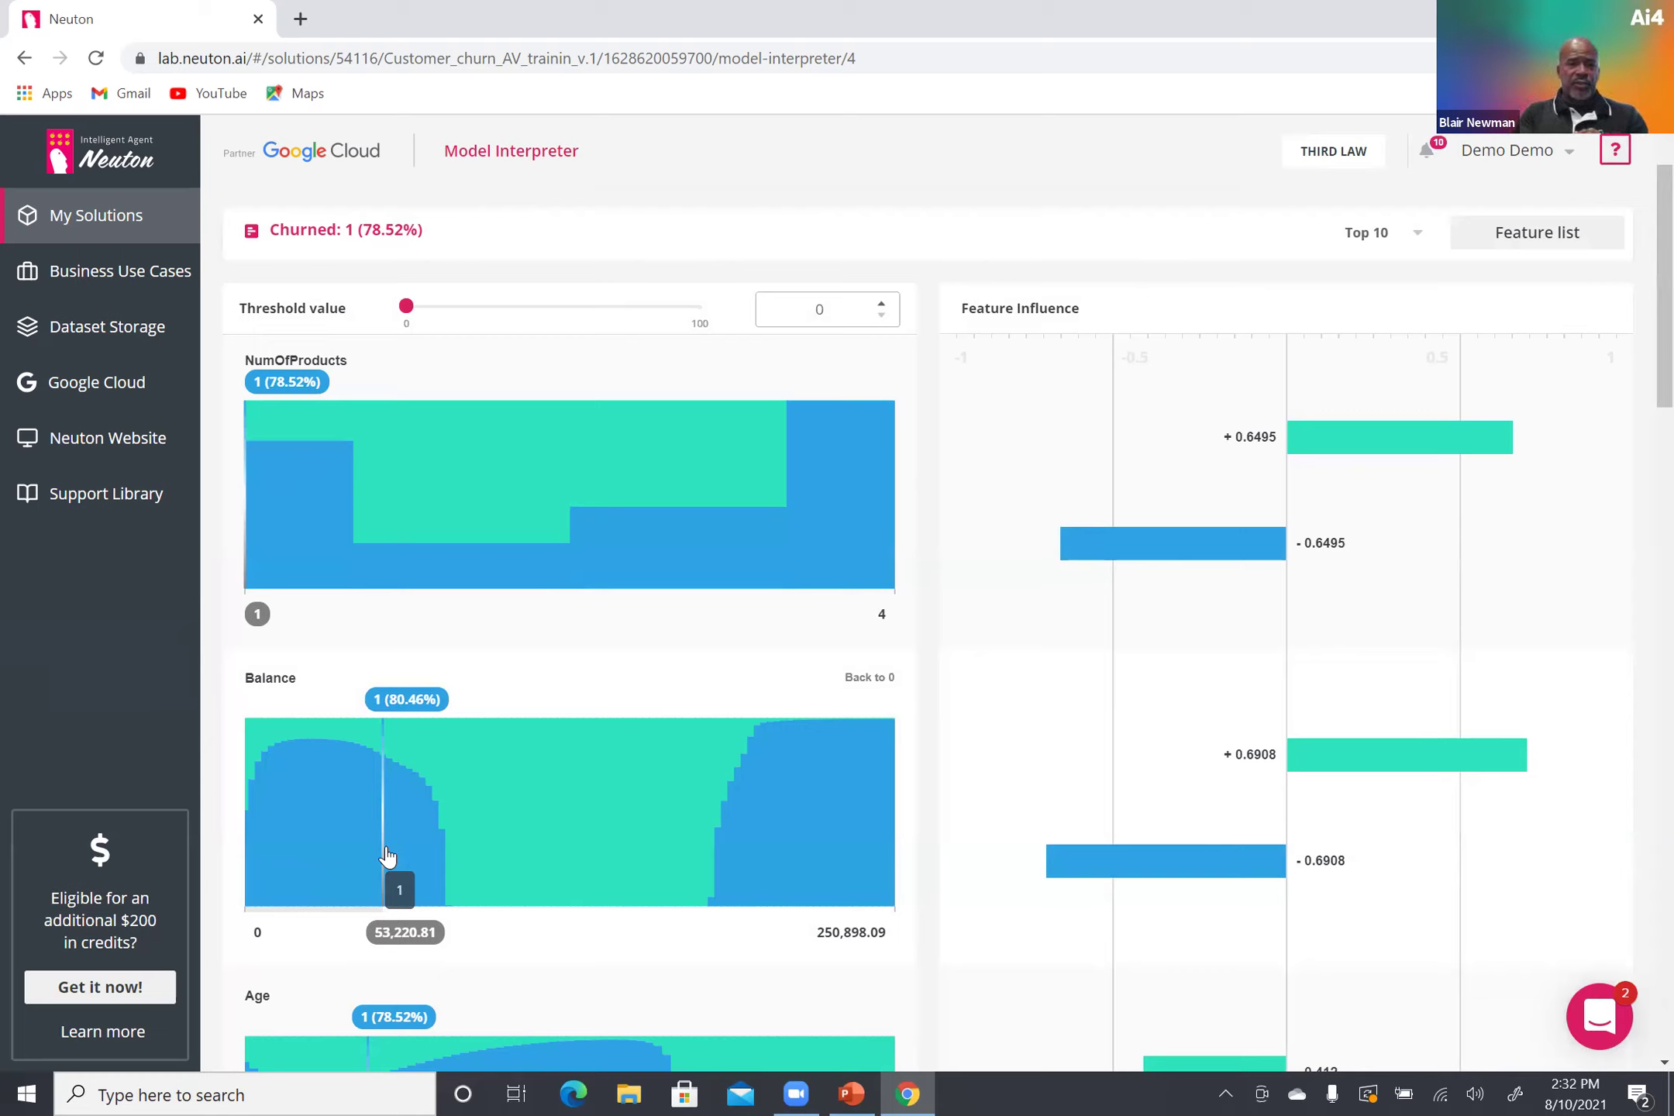
click(389, 854)
Exit the Model Interpreter and the prediction preview to return to the solution's prediction page.
scroll(992, 465, up, 2)
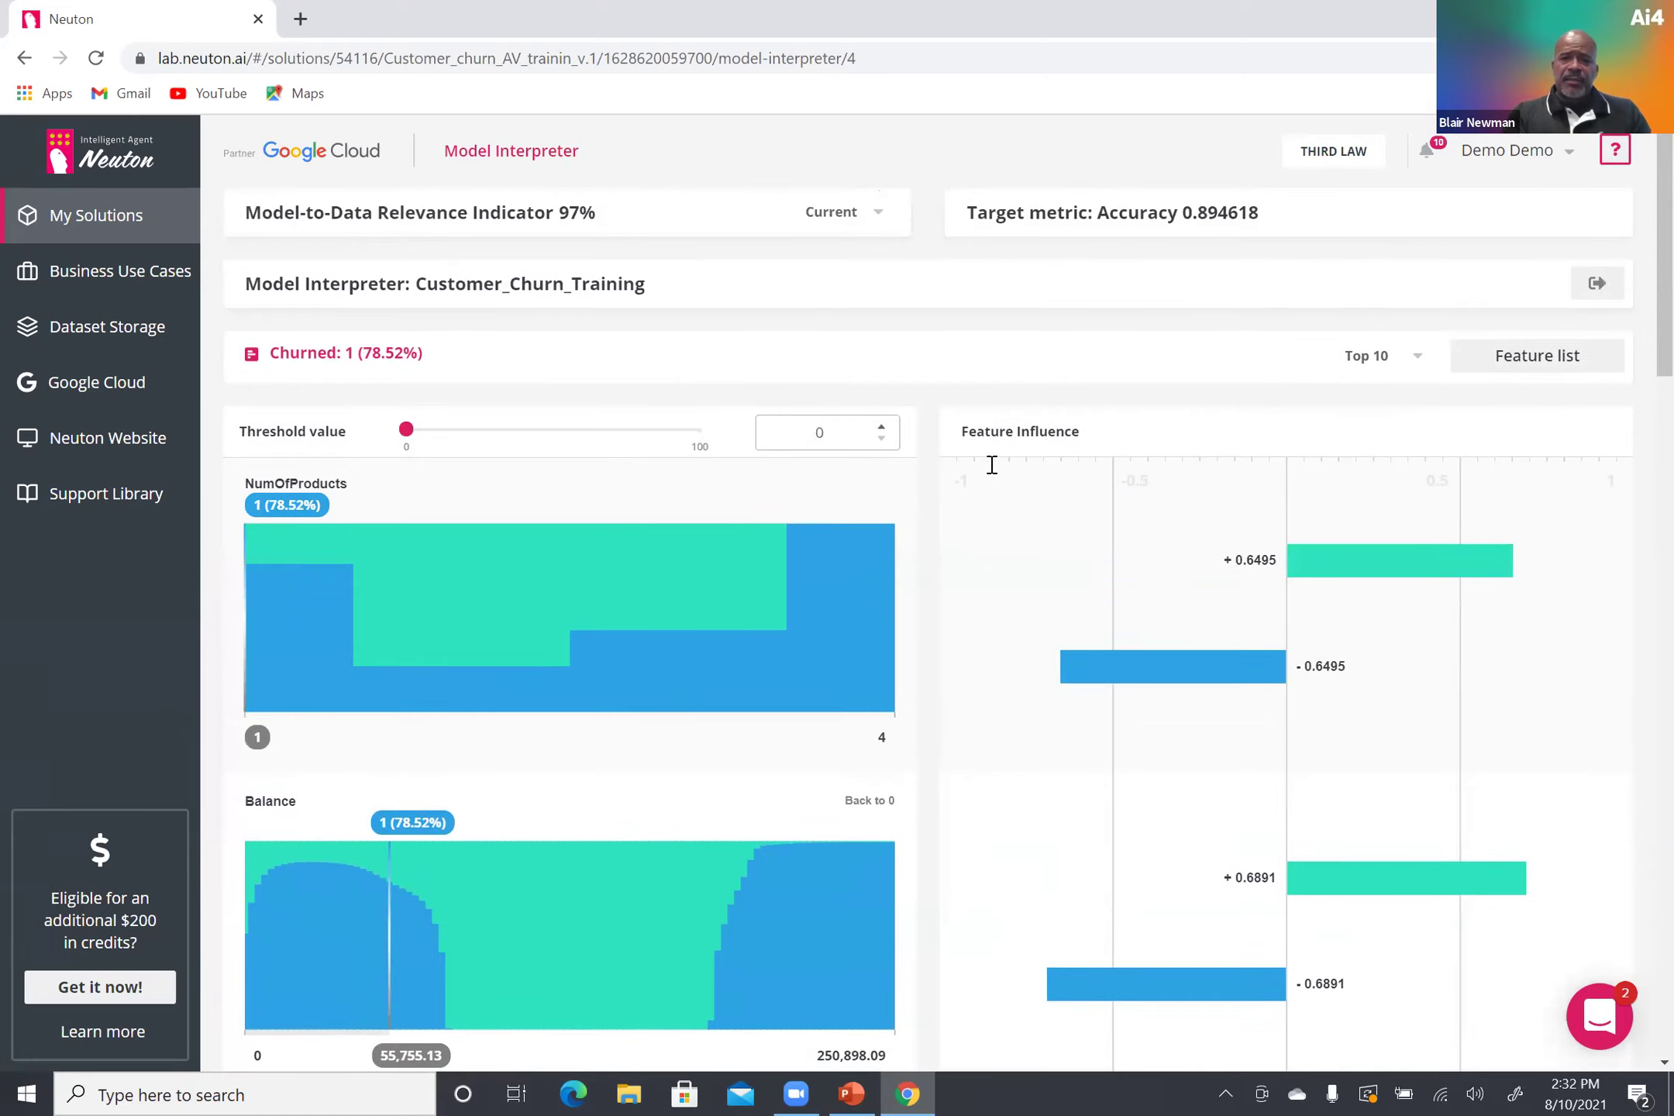
click(1598, 283)
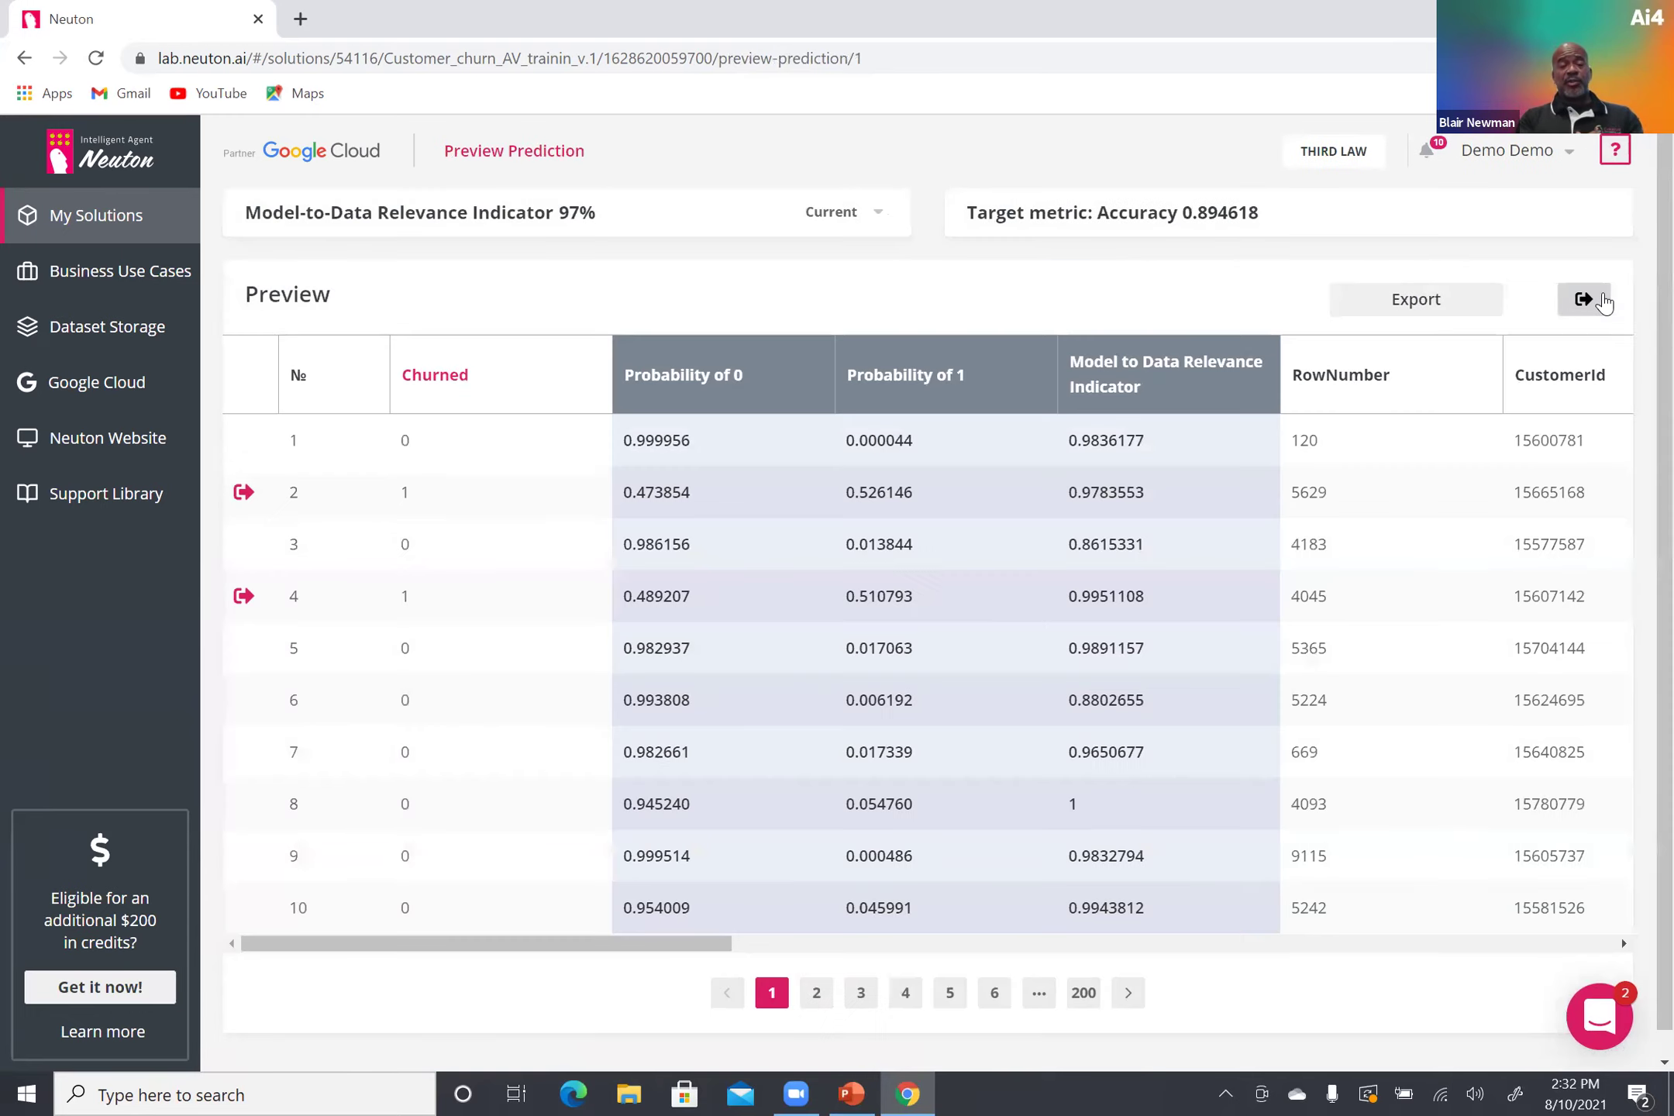
click(1603, 300)
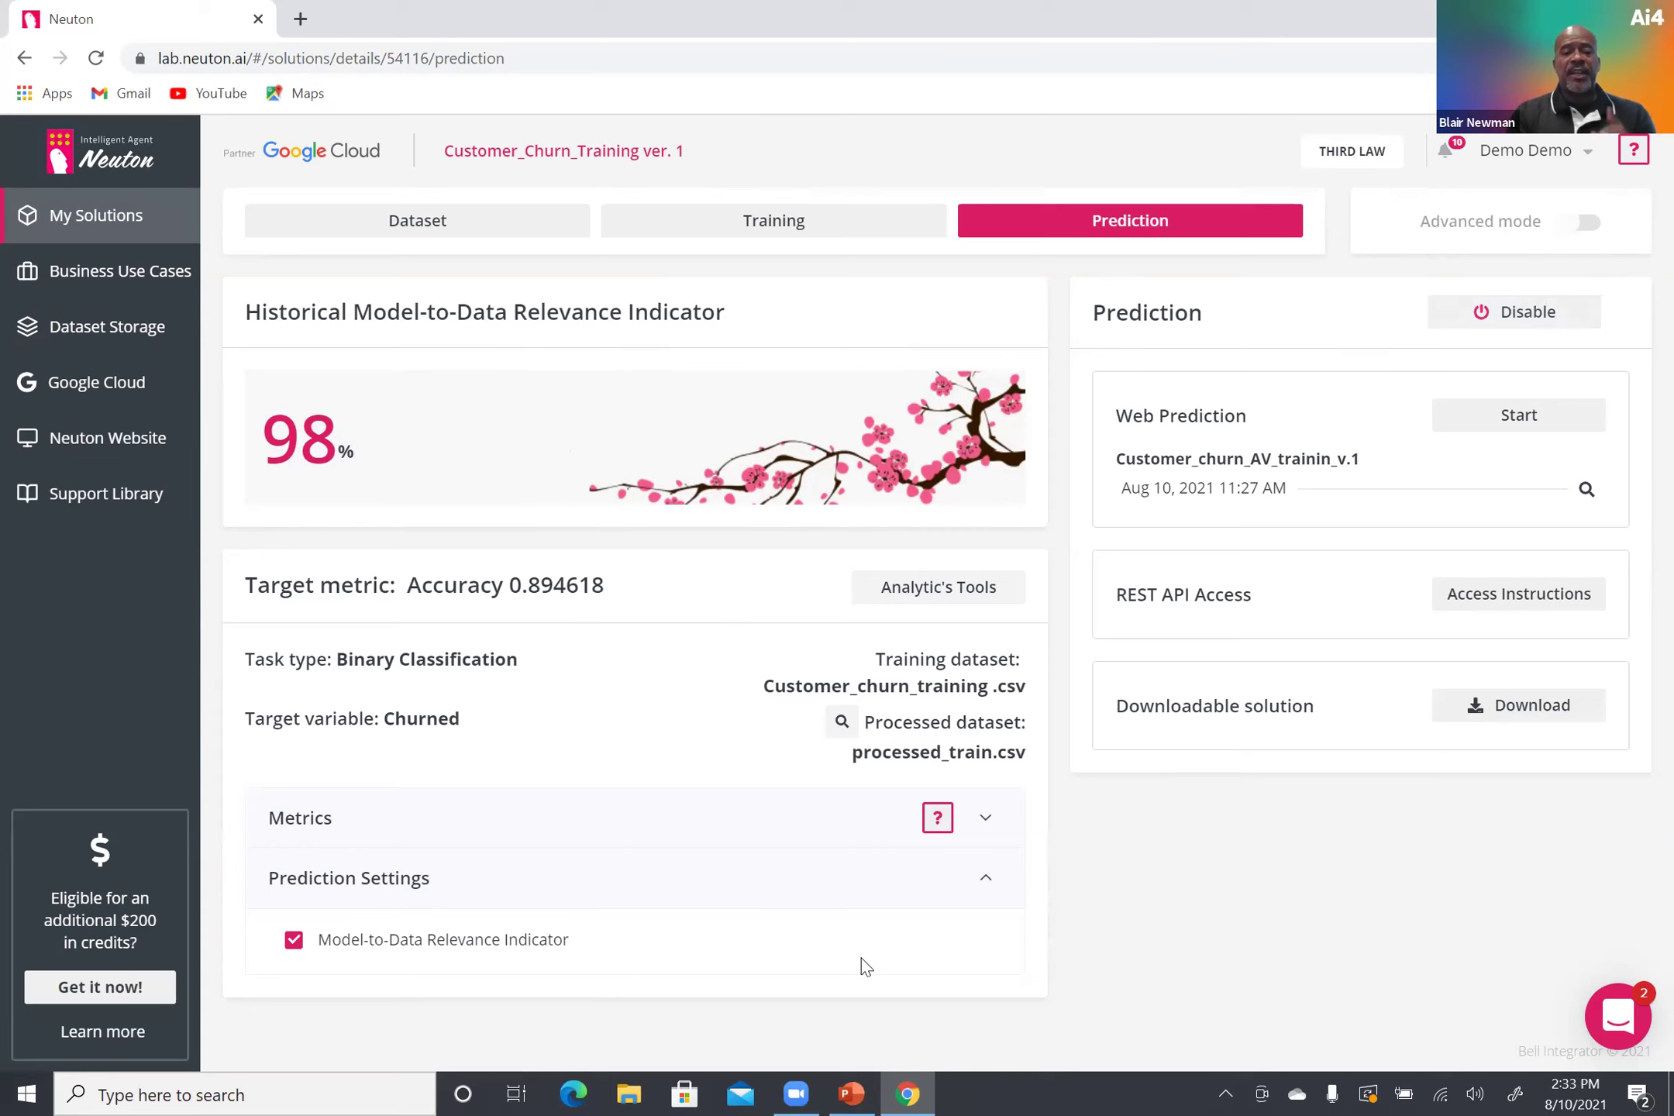
Switch to the PowerPoint presentation, start the slide show from the DEMO slide and advance to slide 8.
mouse_move(864, 1091)
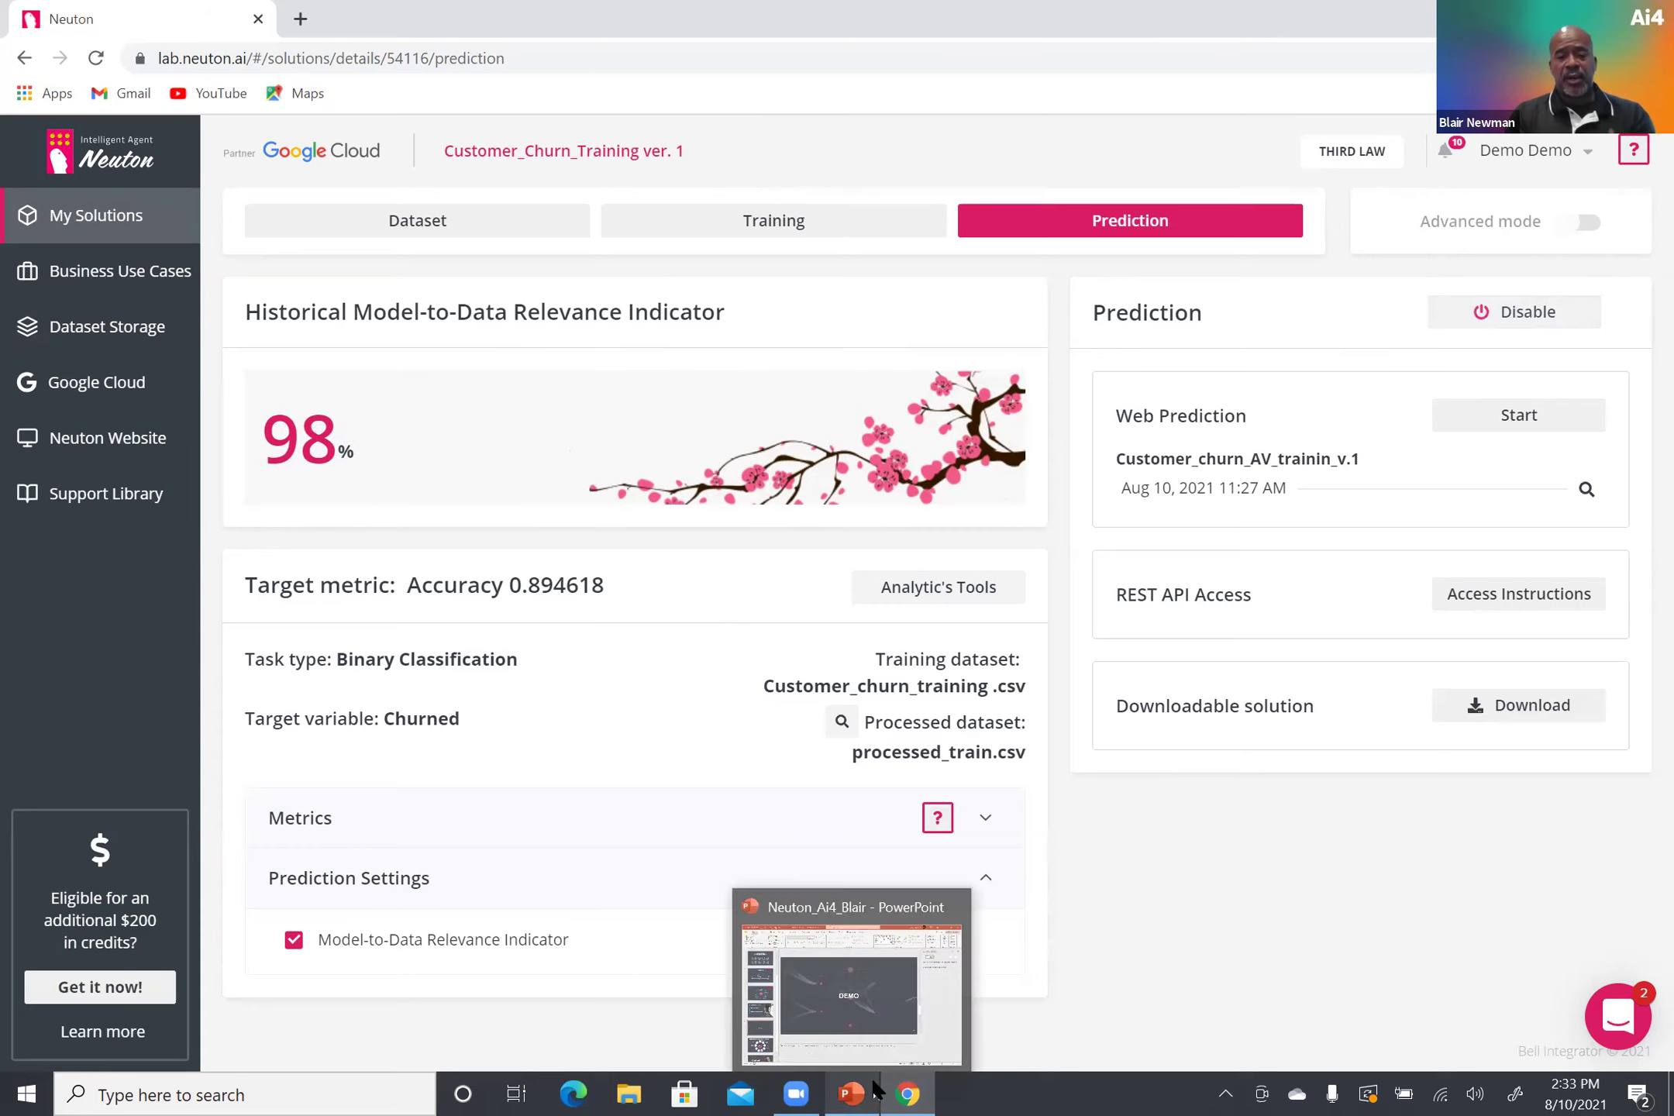
click(863, 1038)
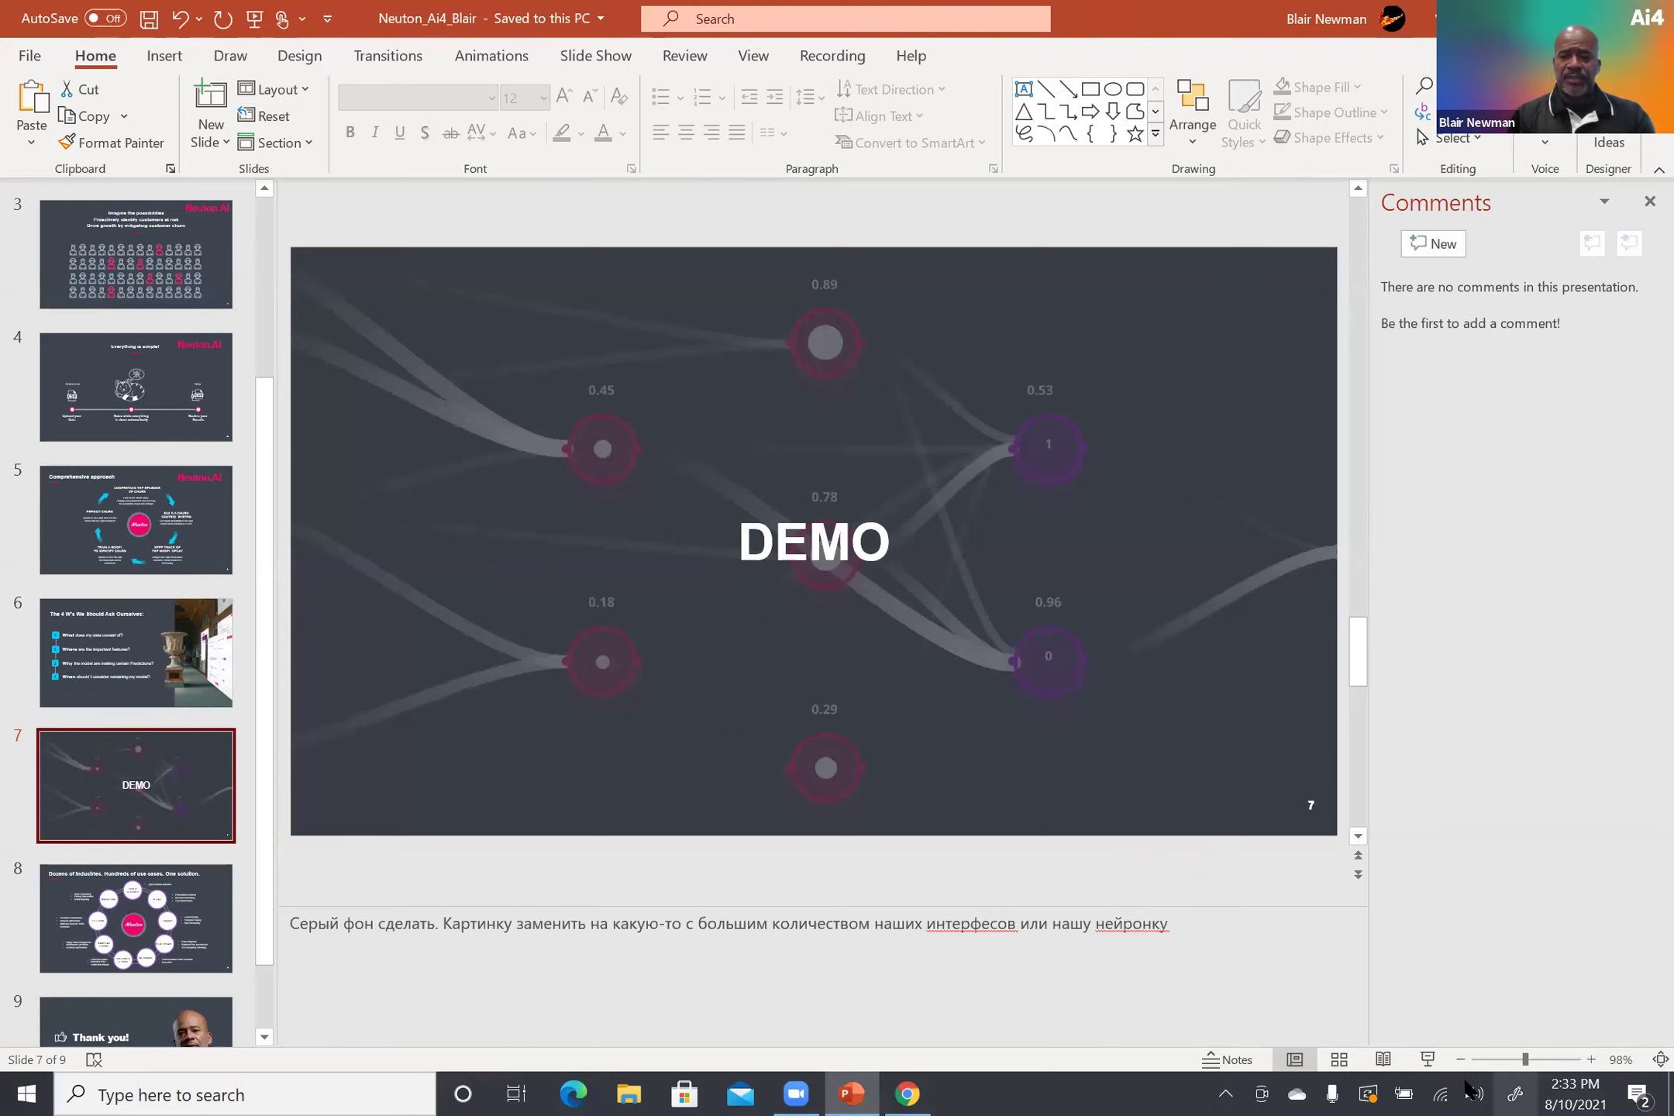
click(1427, 1059)
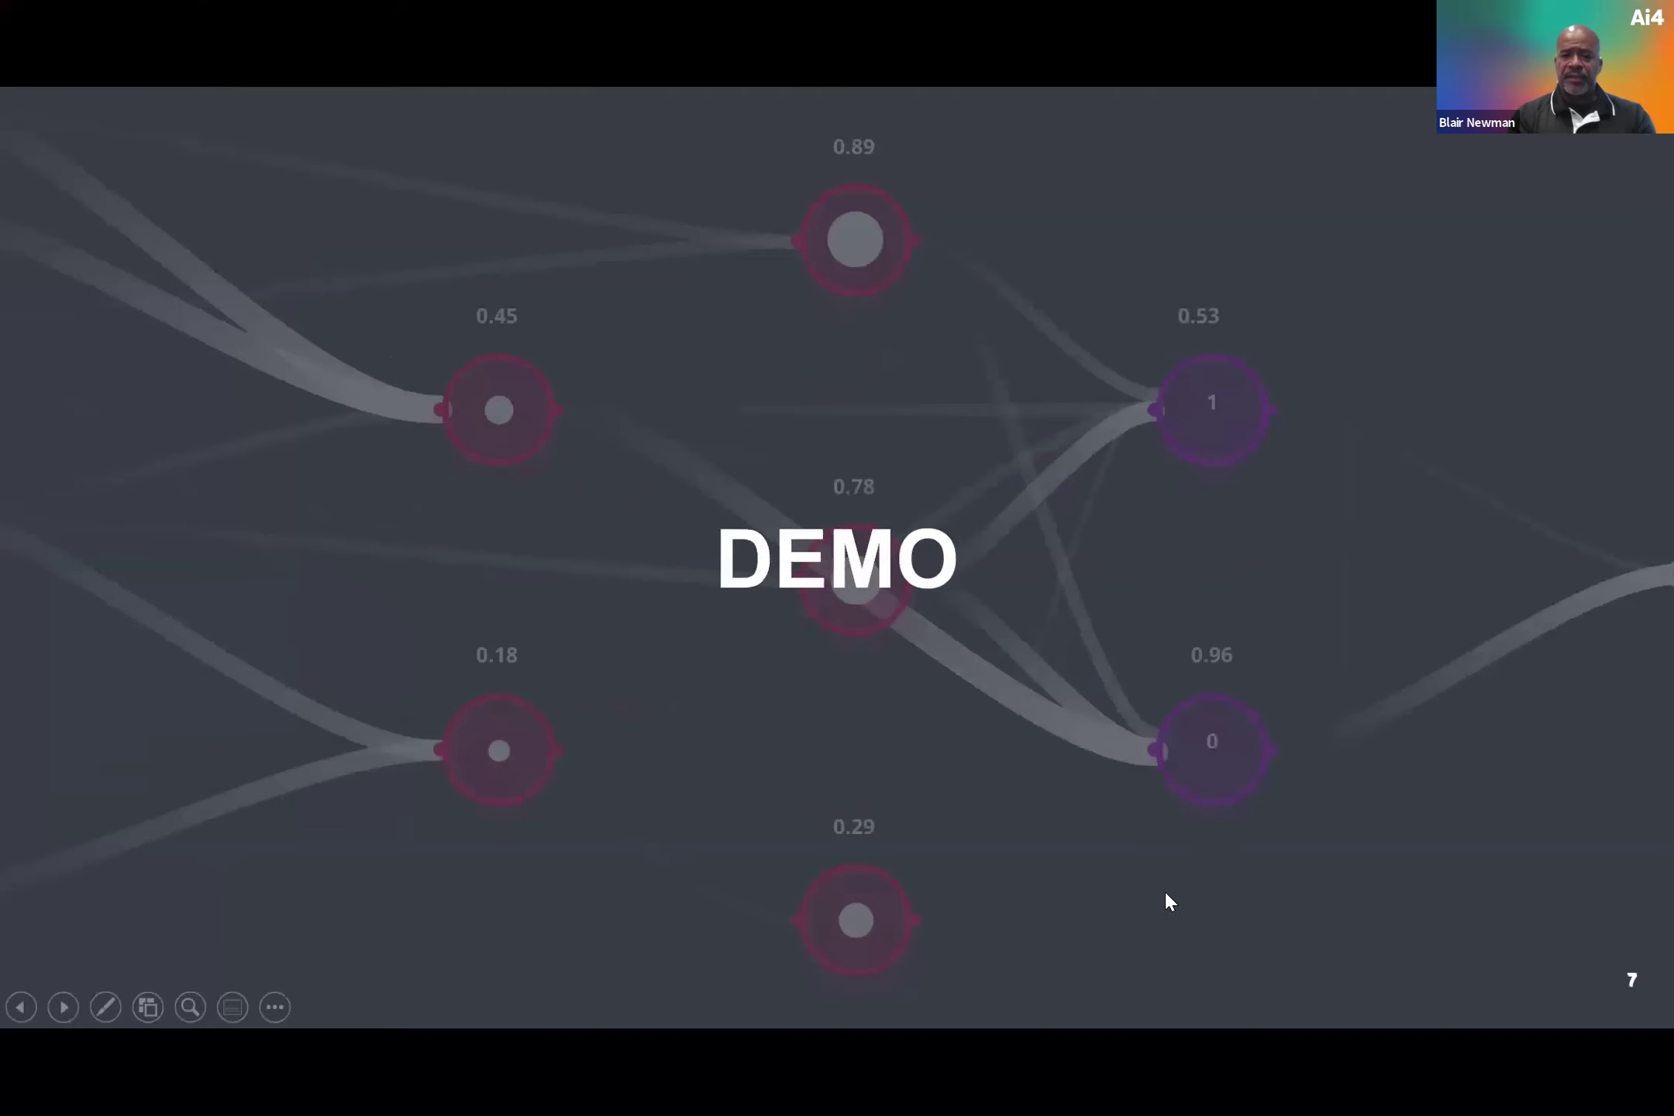
click(1162, 898)
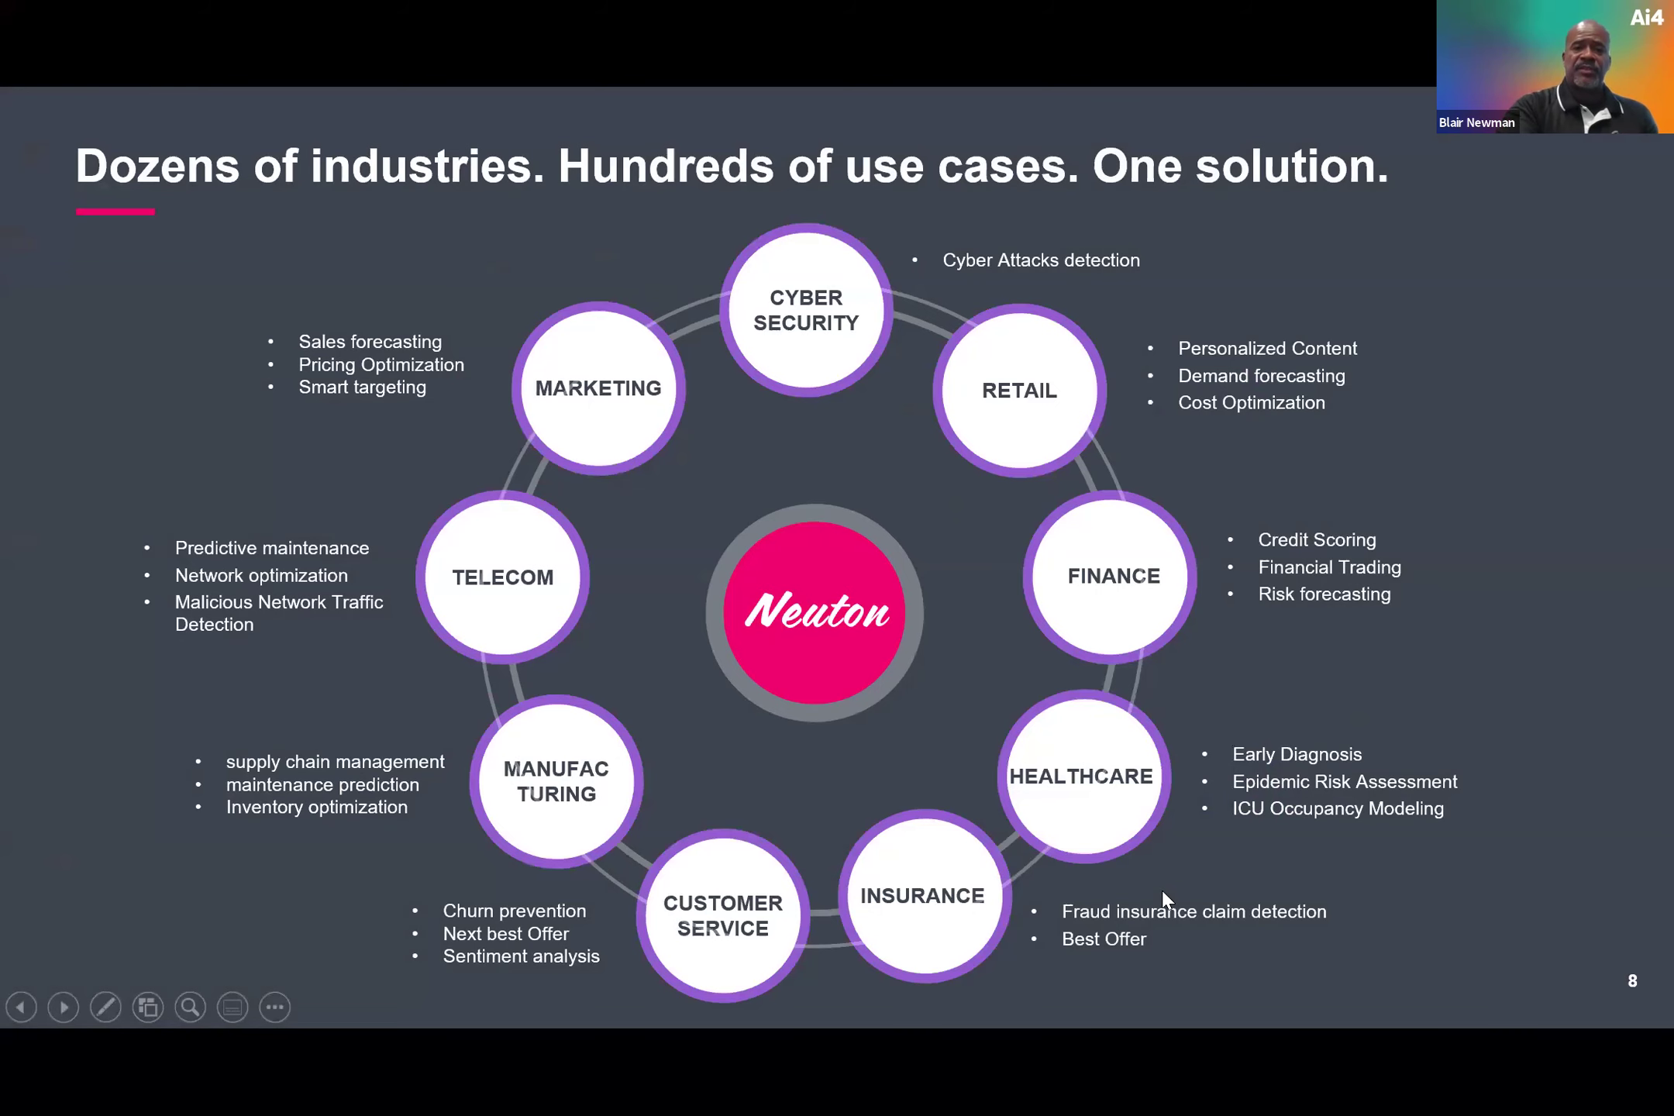